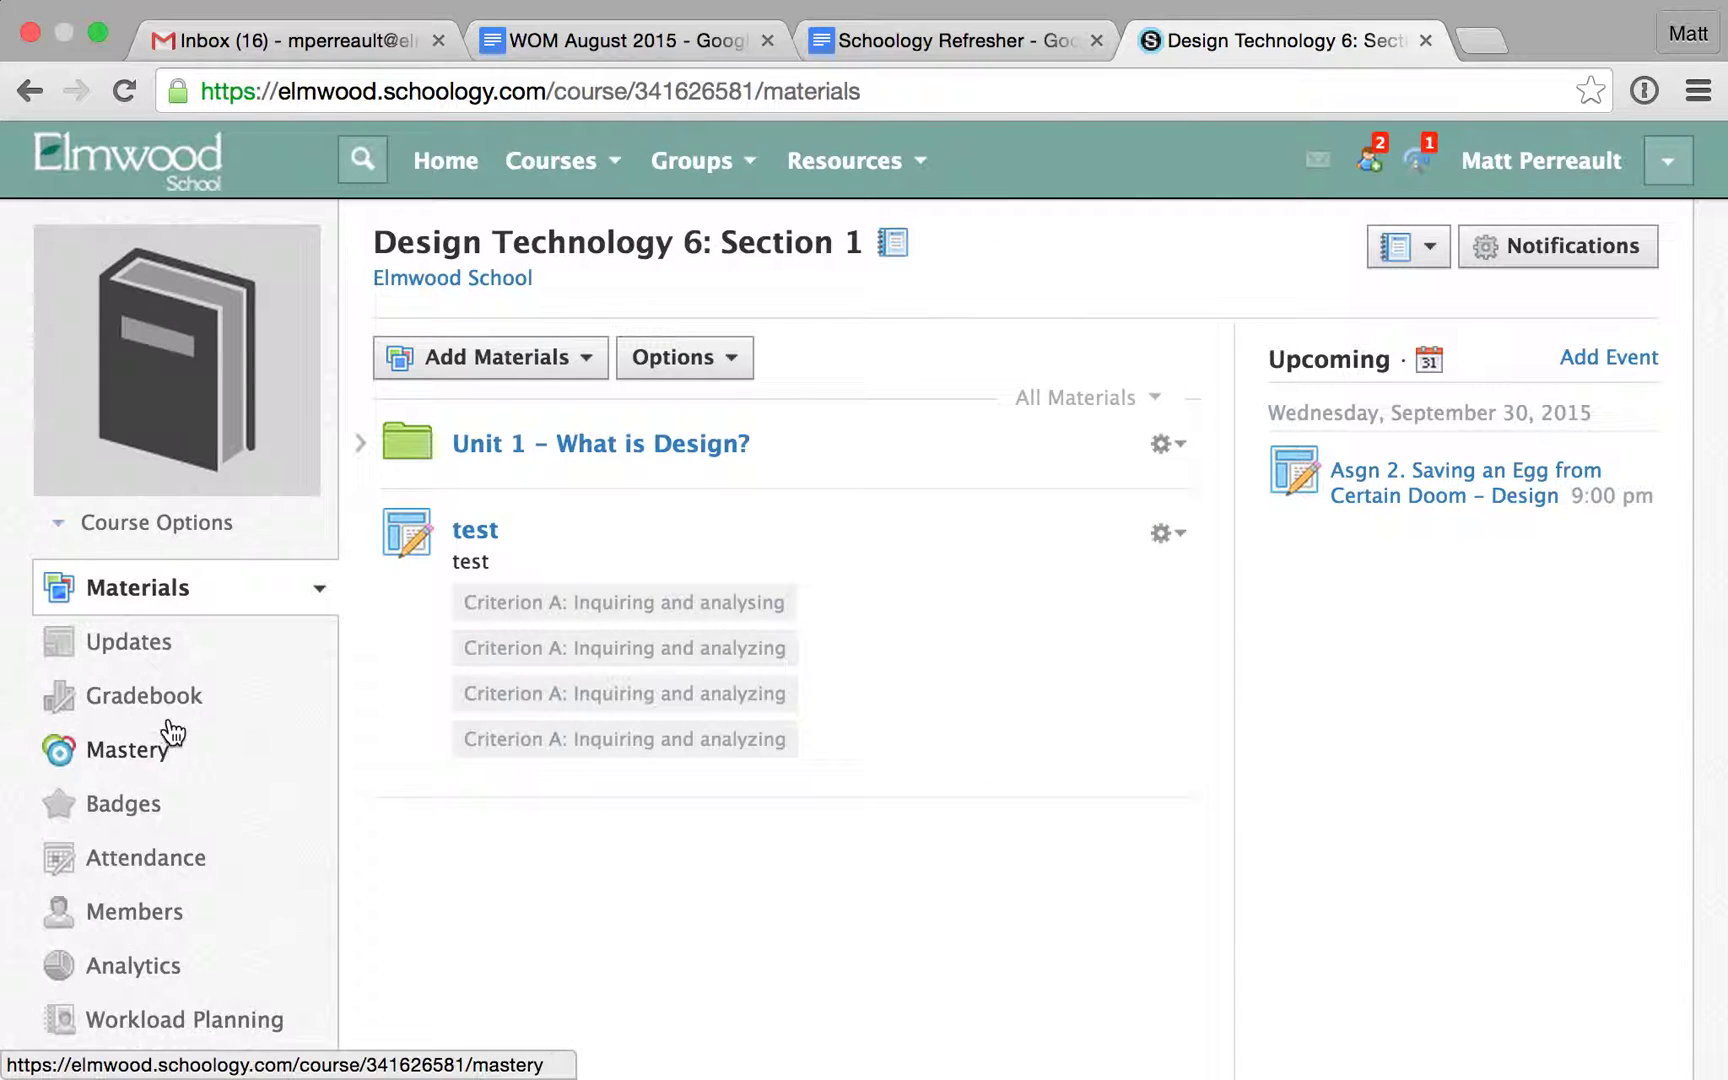
Open the Grade Setup page of the course gradebook and try to delete the assignments grading category
{"action": "left_click", "coordinate": [166, 700]}
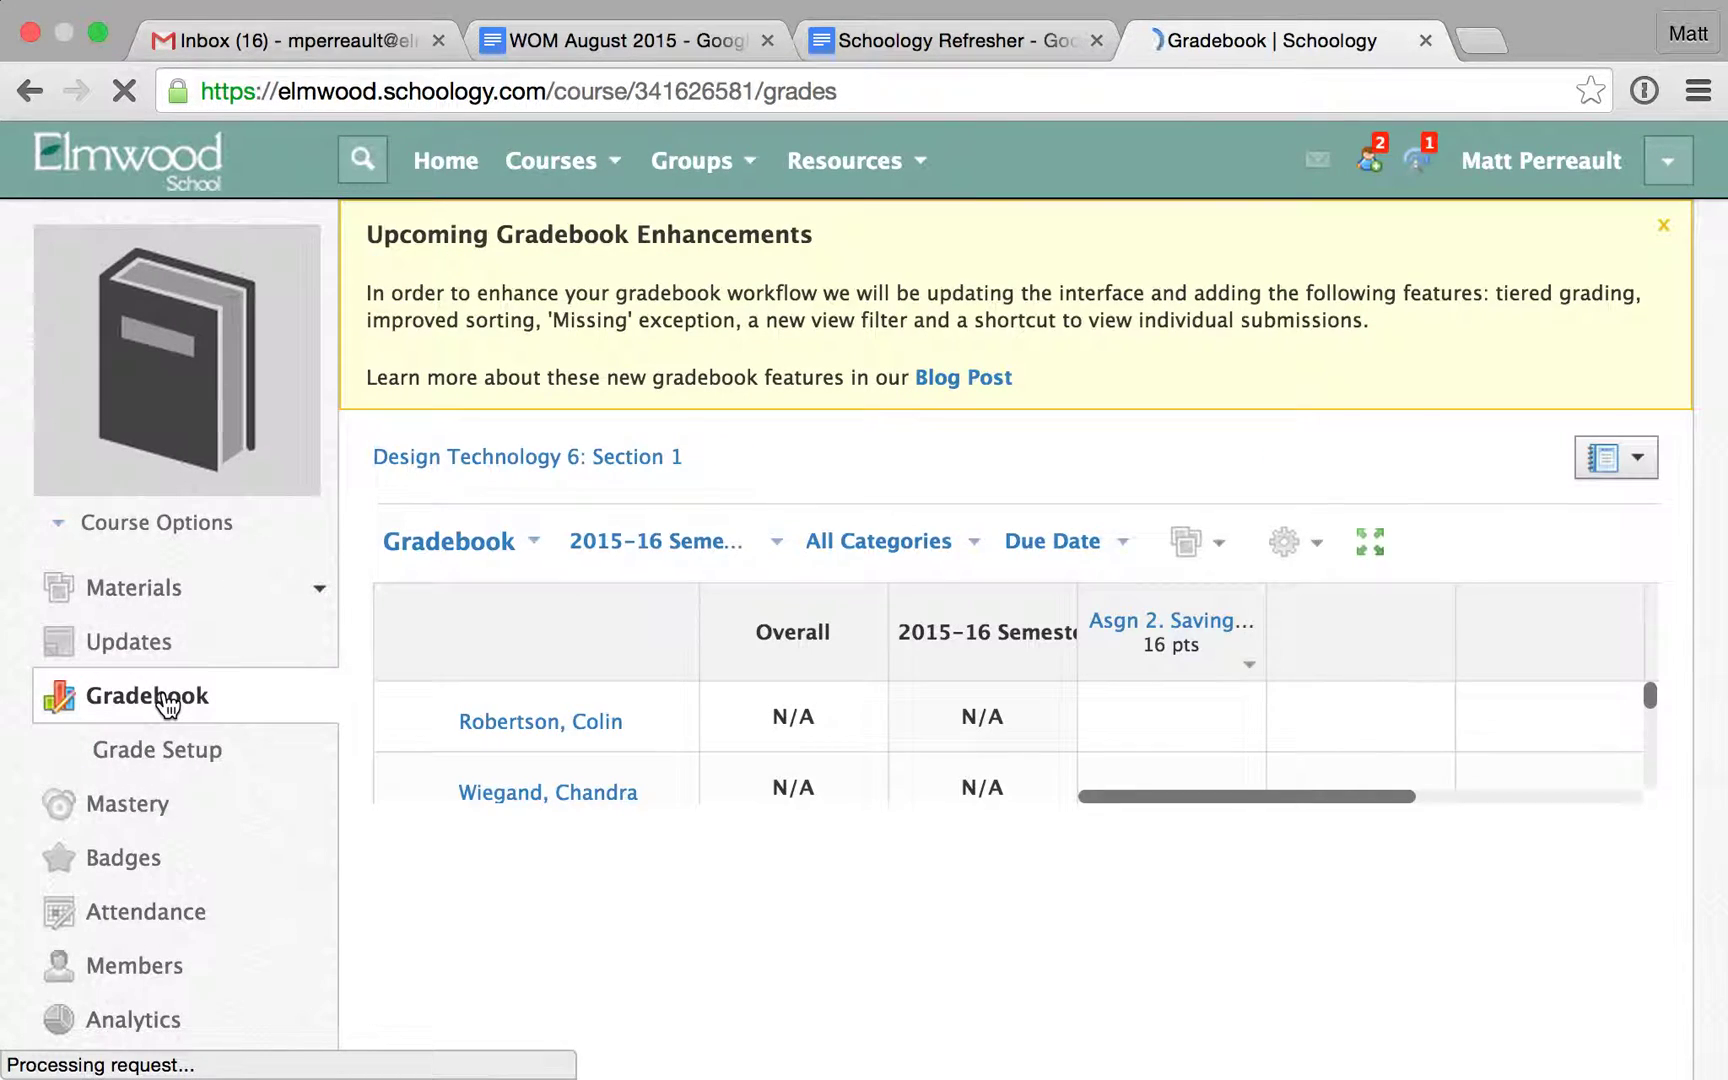
{"action": "left_click", "coordinate": [180, 758]}
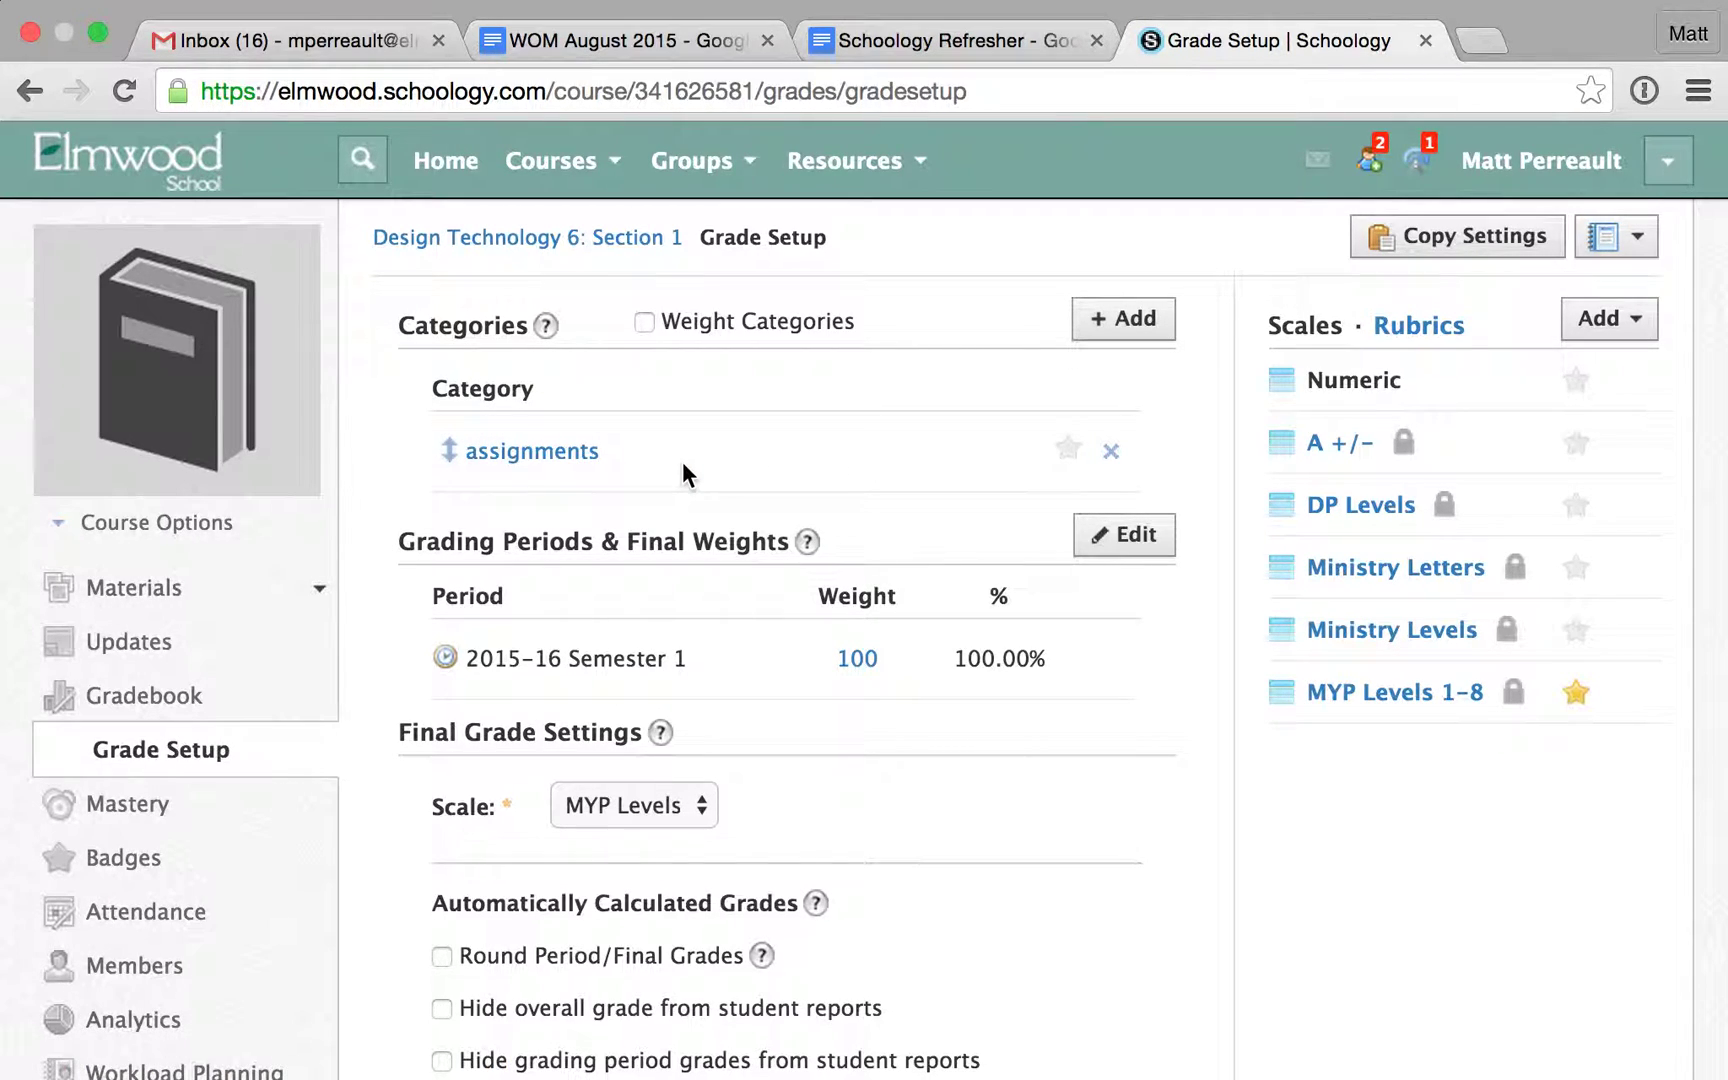
{"action": "left_click", "coordinate": [1110, 451]}
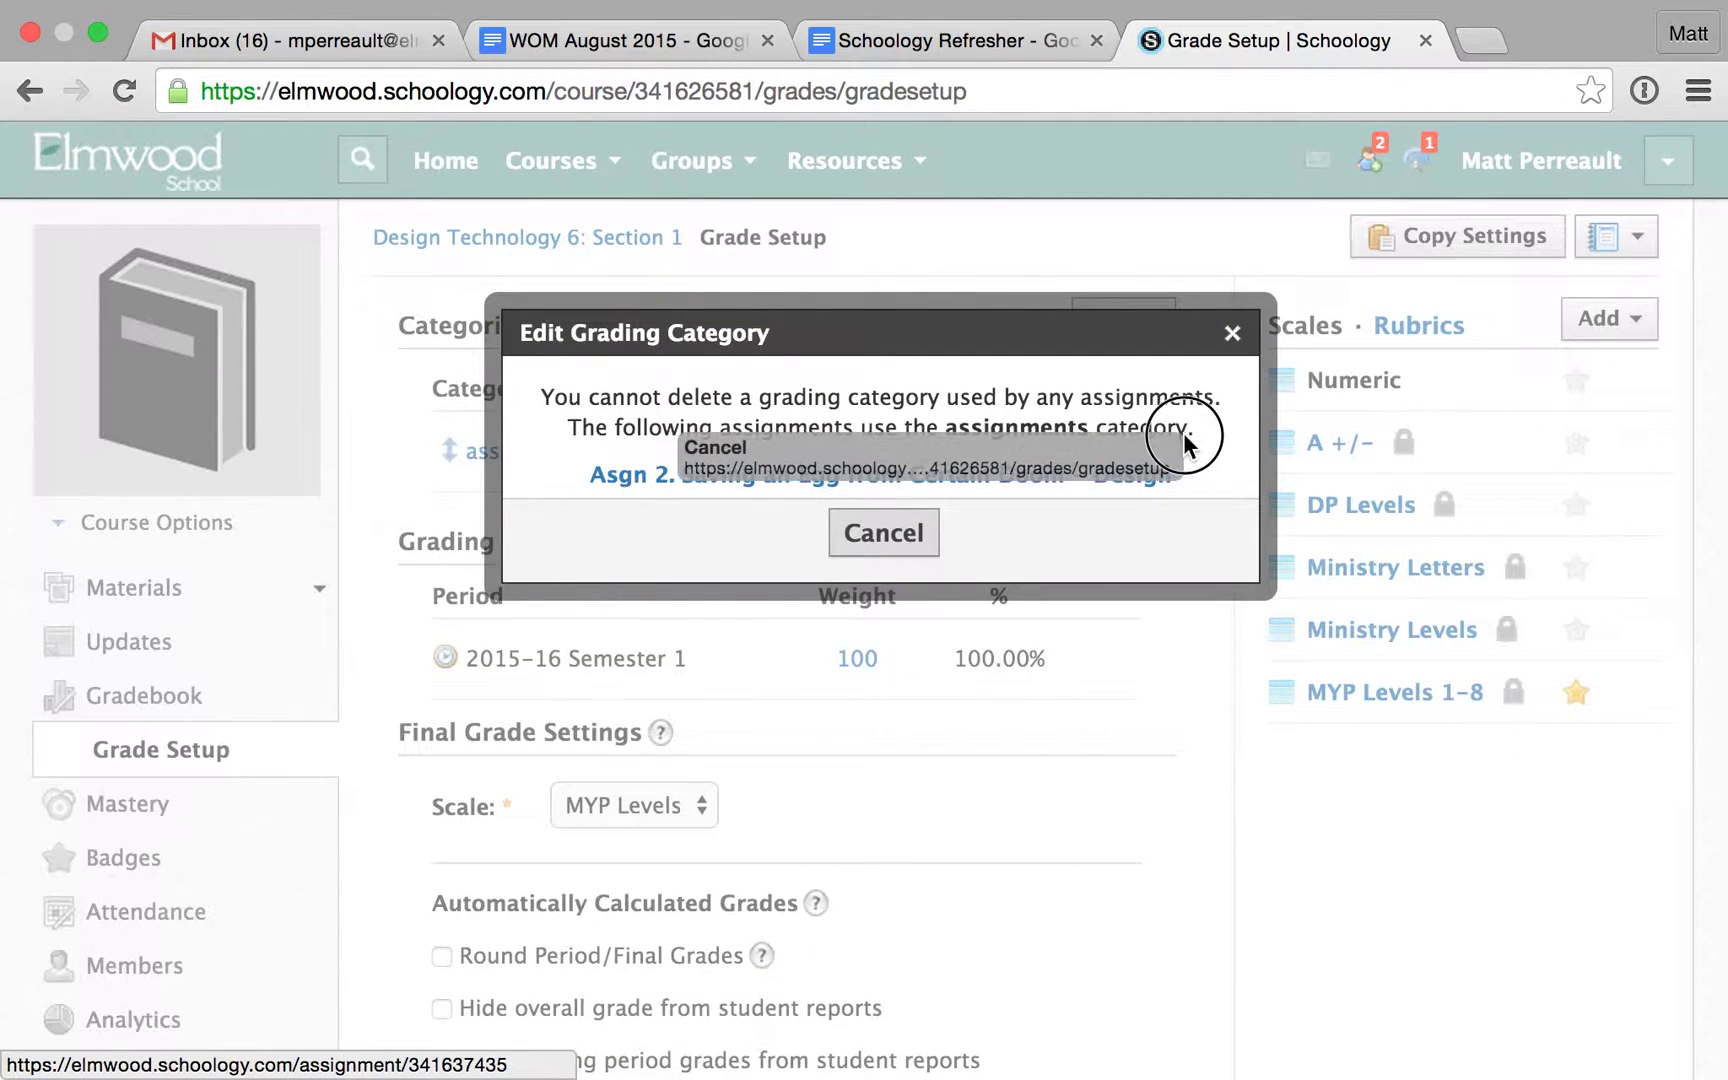
{"action": "left_click", "coordinate": [1232, 333]}
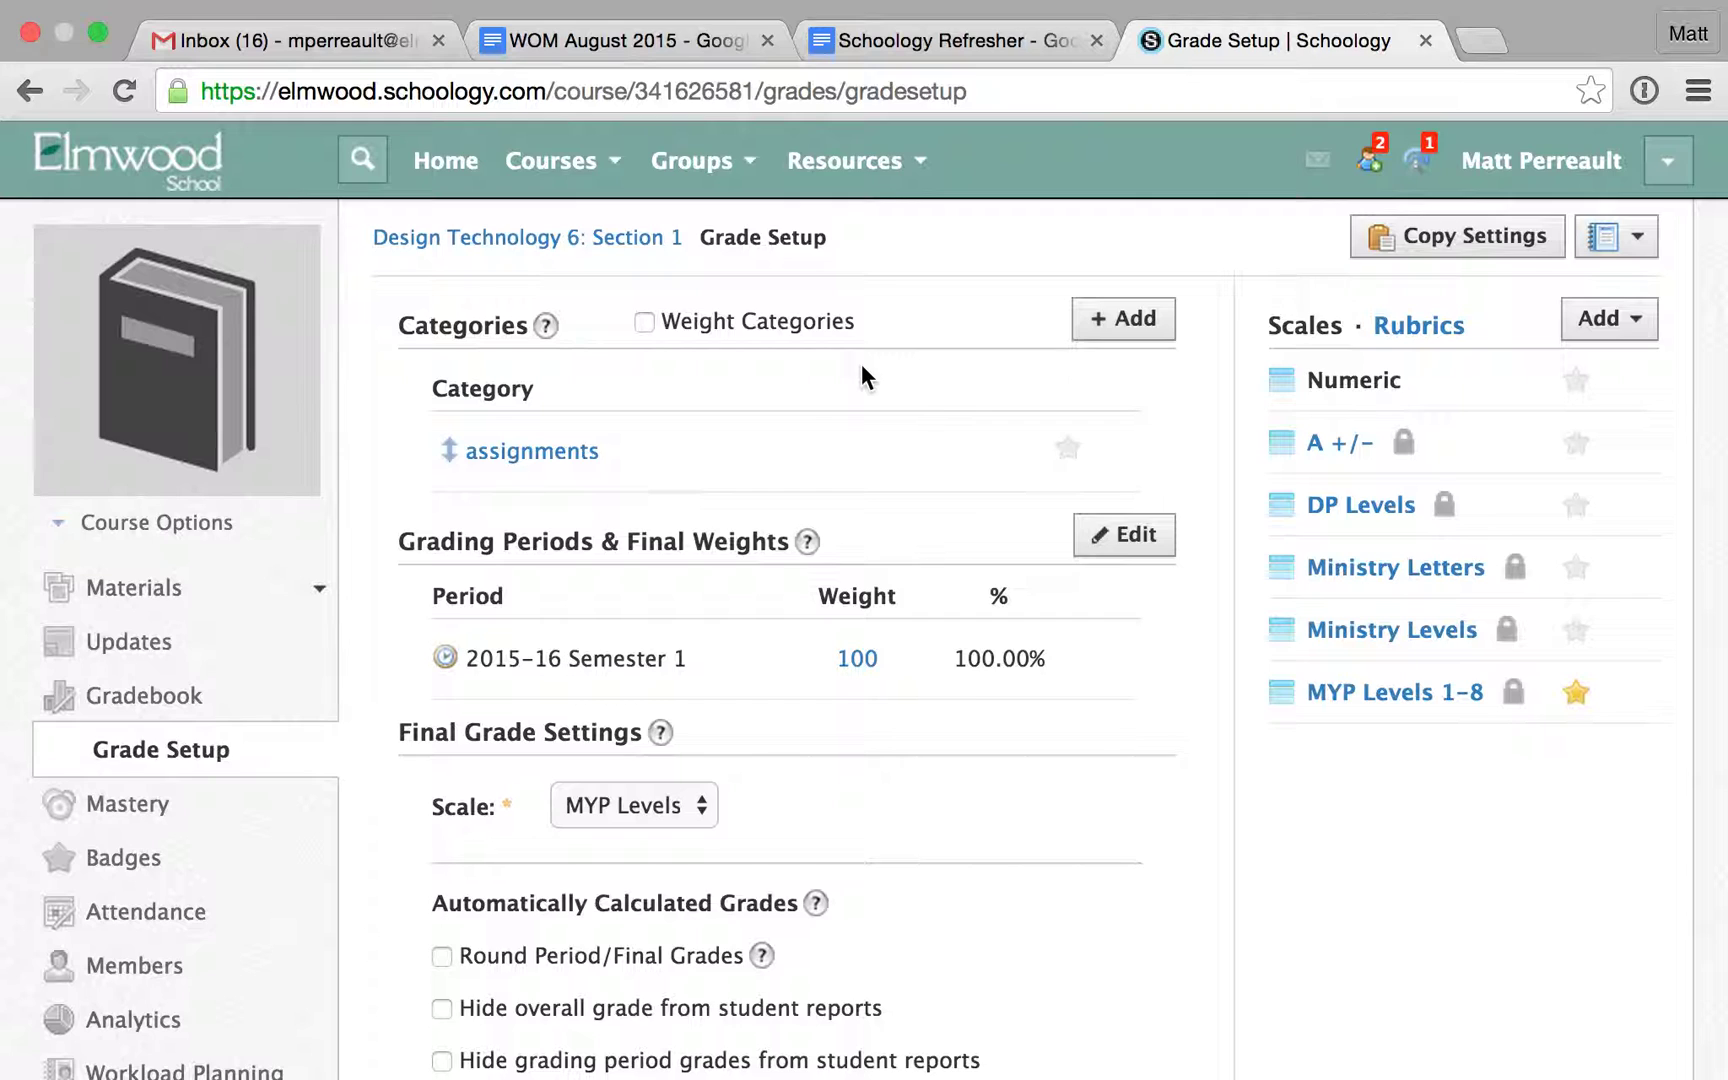
Add a grading category named "discussions"
{"action": "left_click", "coordinate": [1146, 320]}
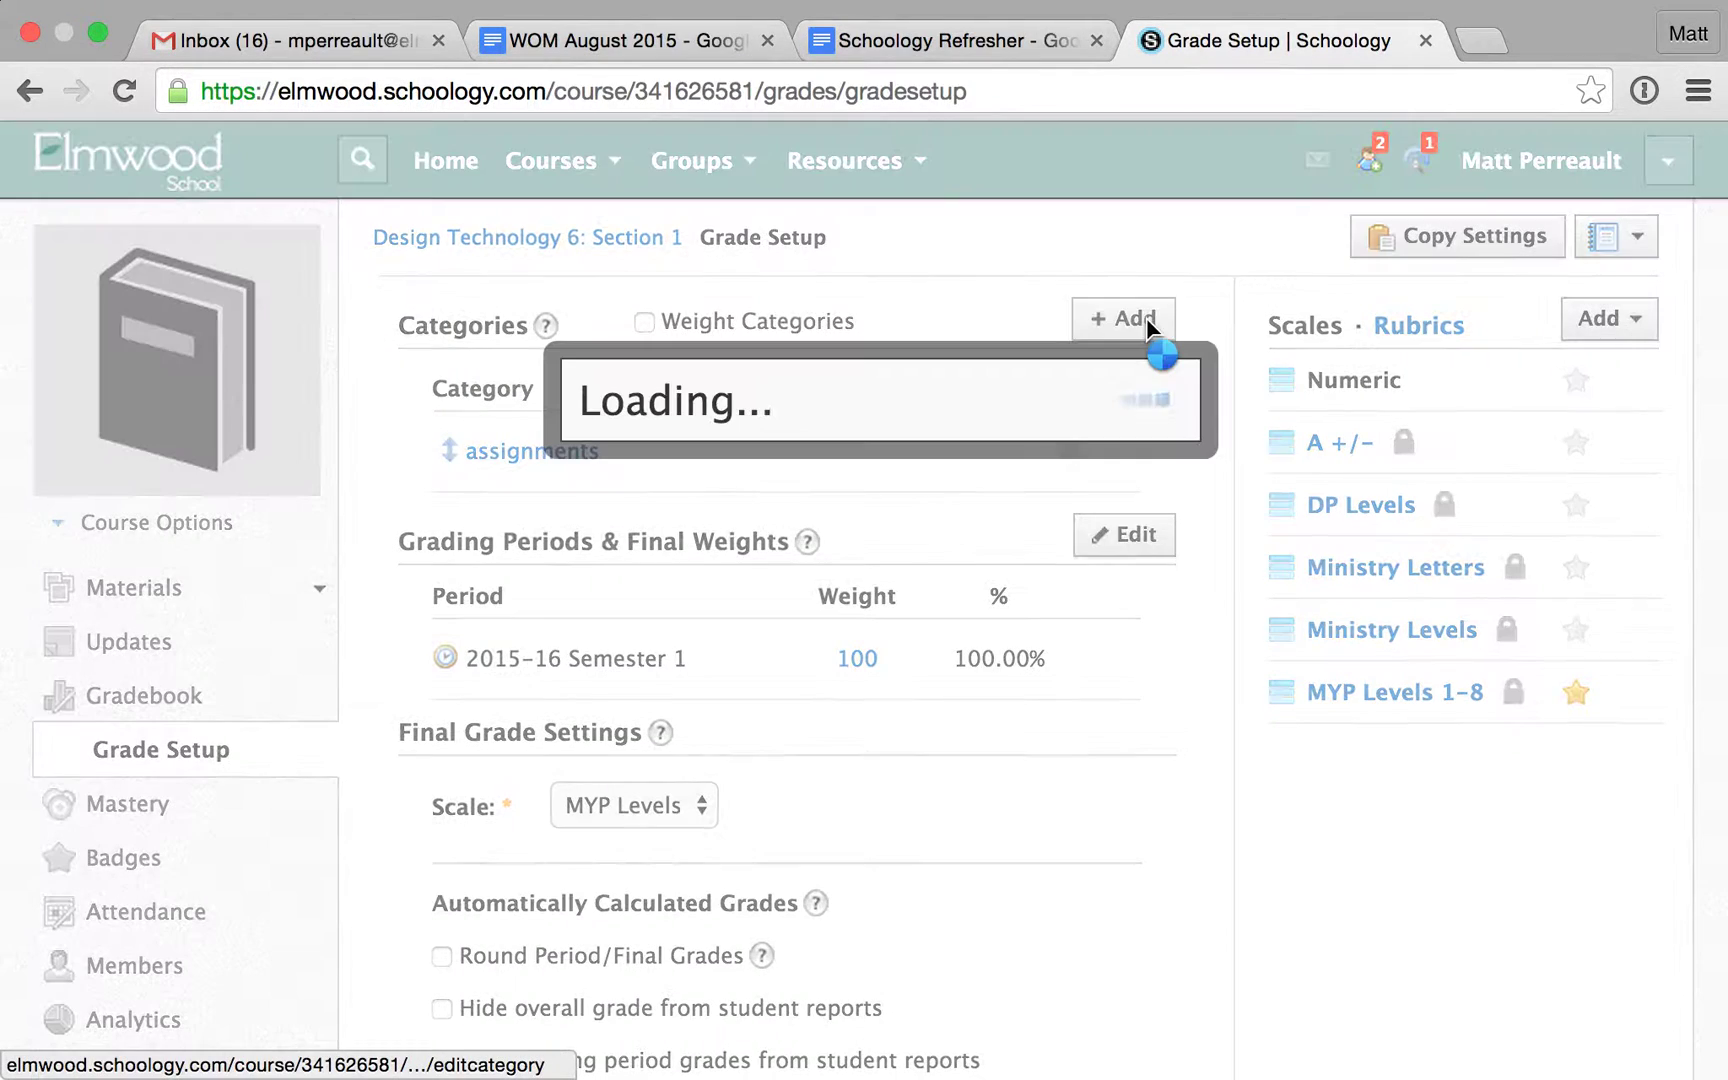
{"action": "left_click", "coordinate": [866, 378]}
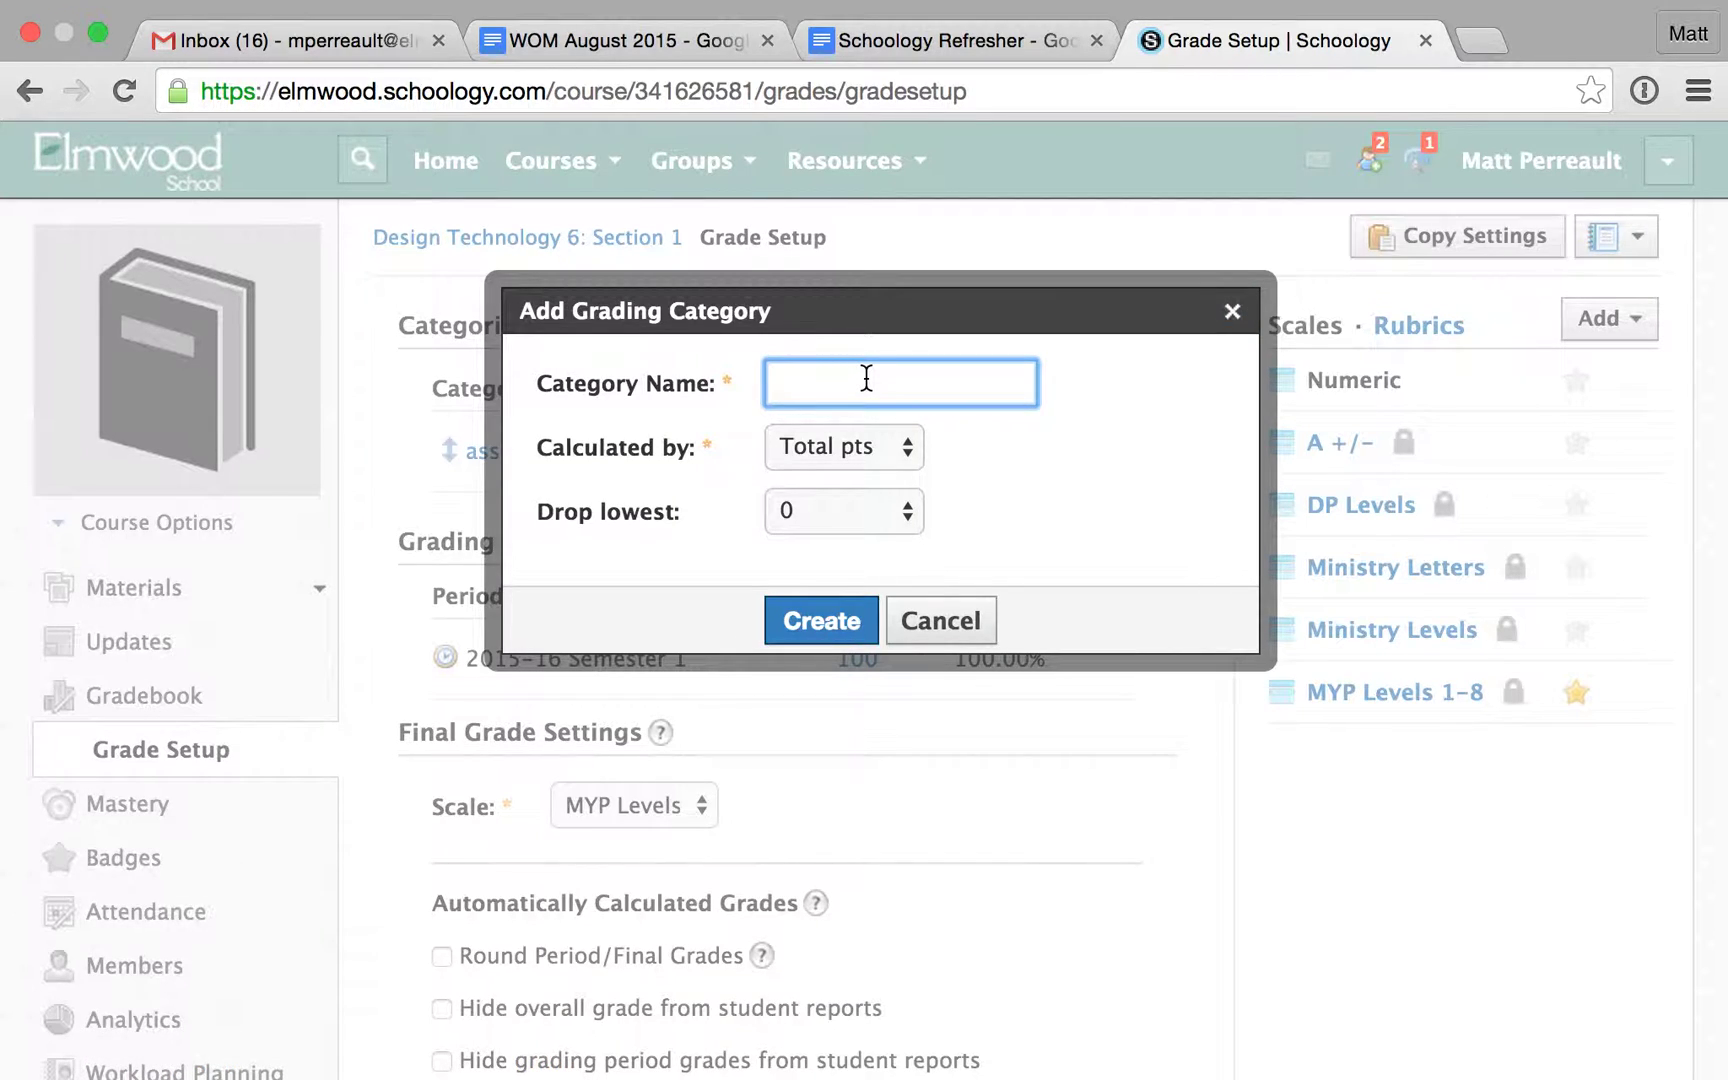
{"action": "type", "text": "discussions"}
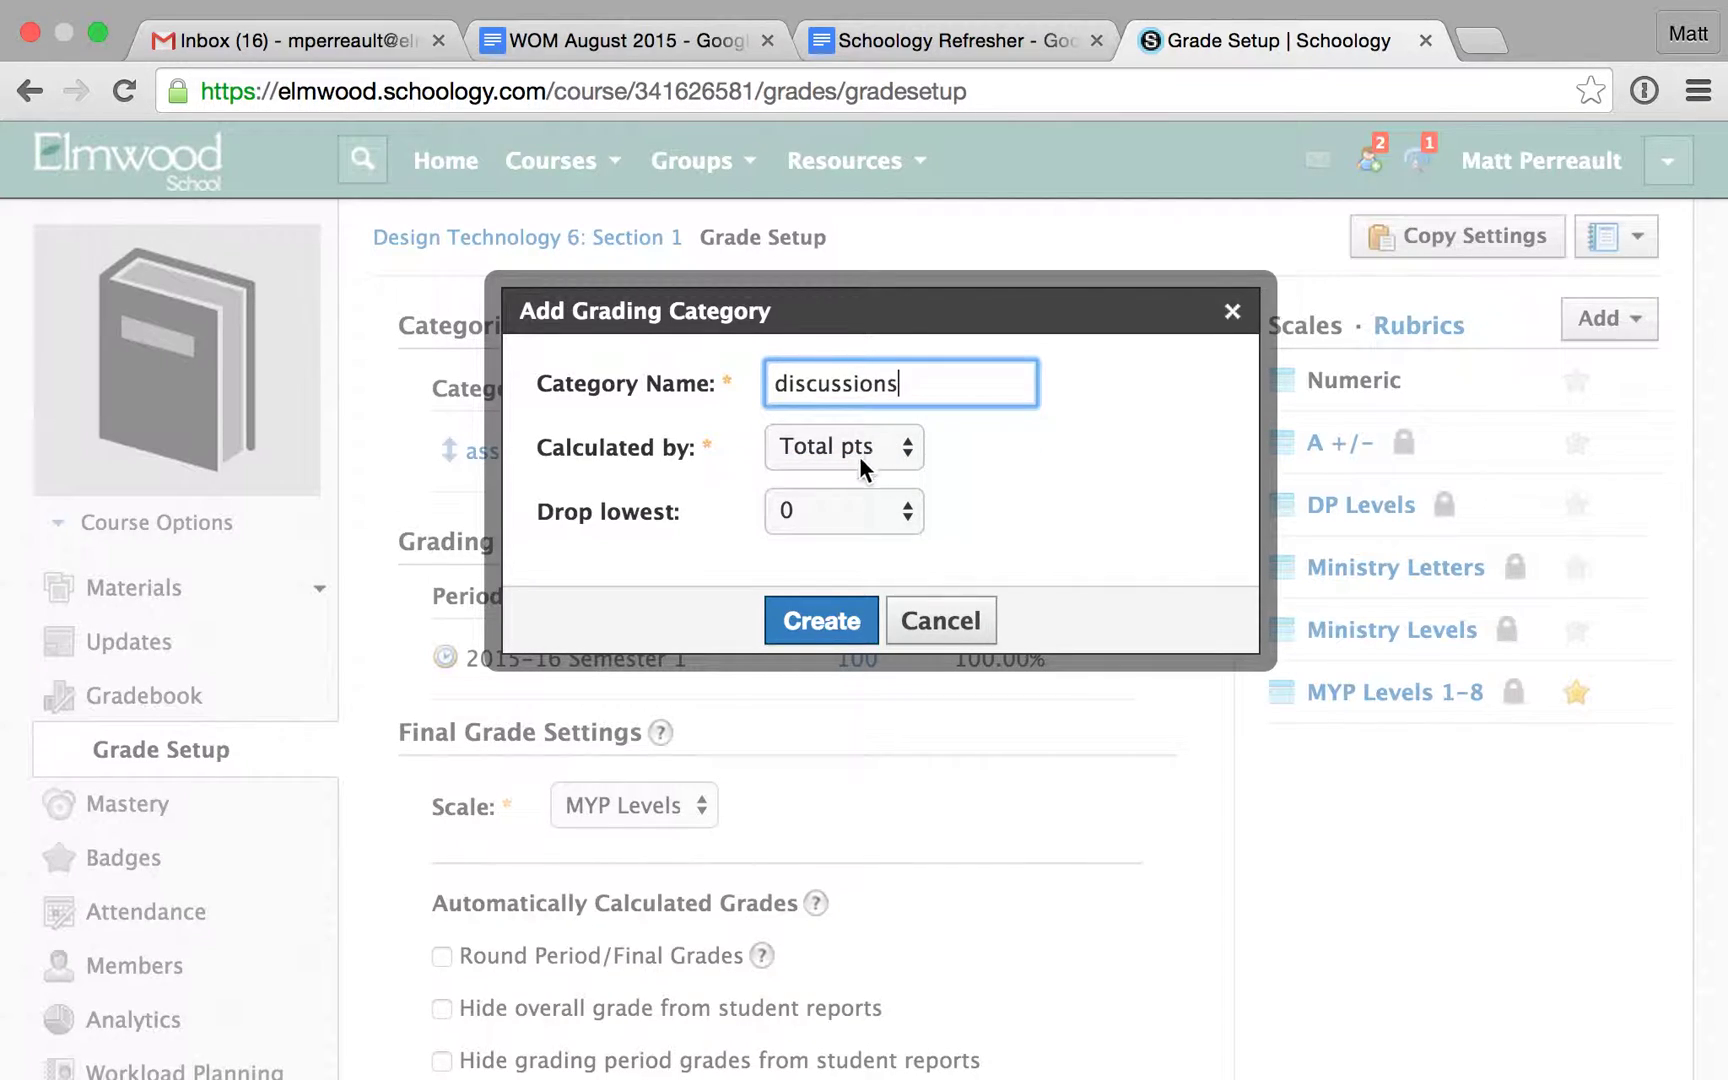
{"action": "left_click", "coordinate": [808, 625]}
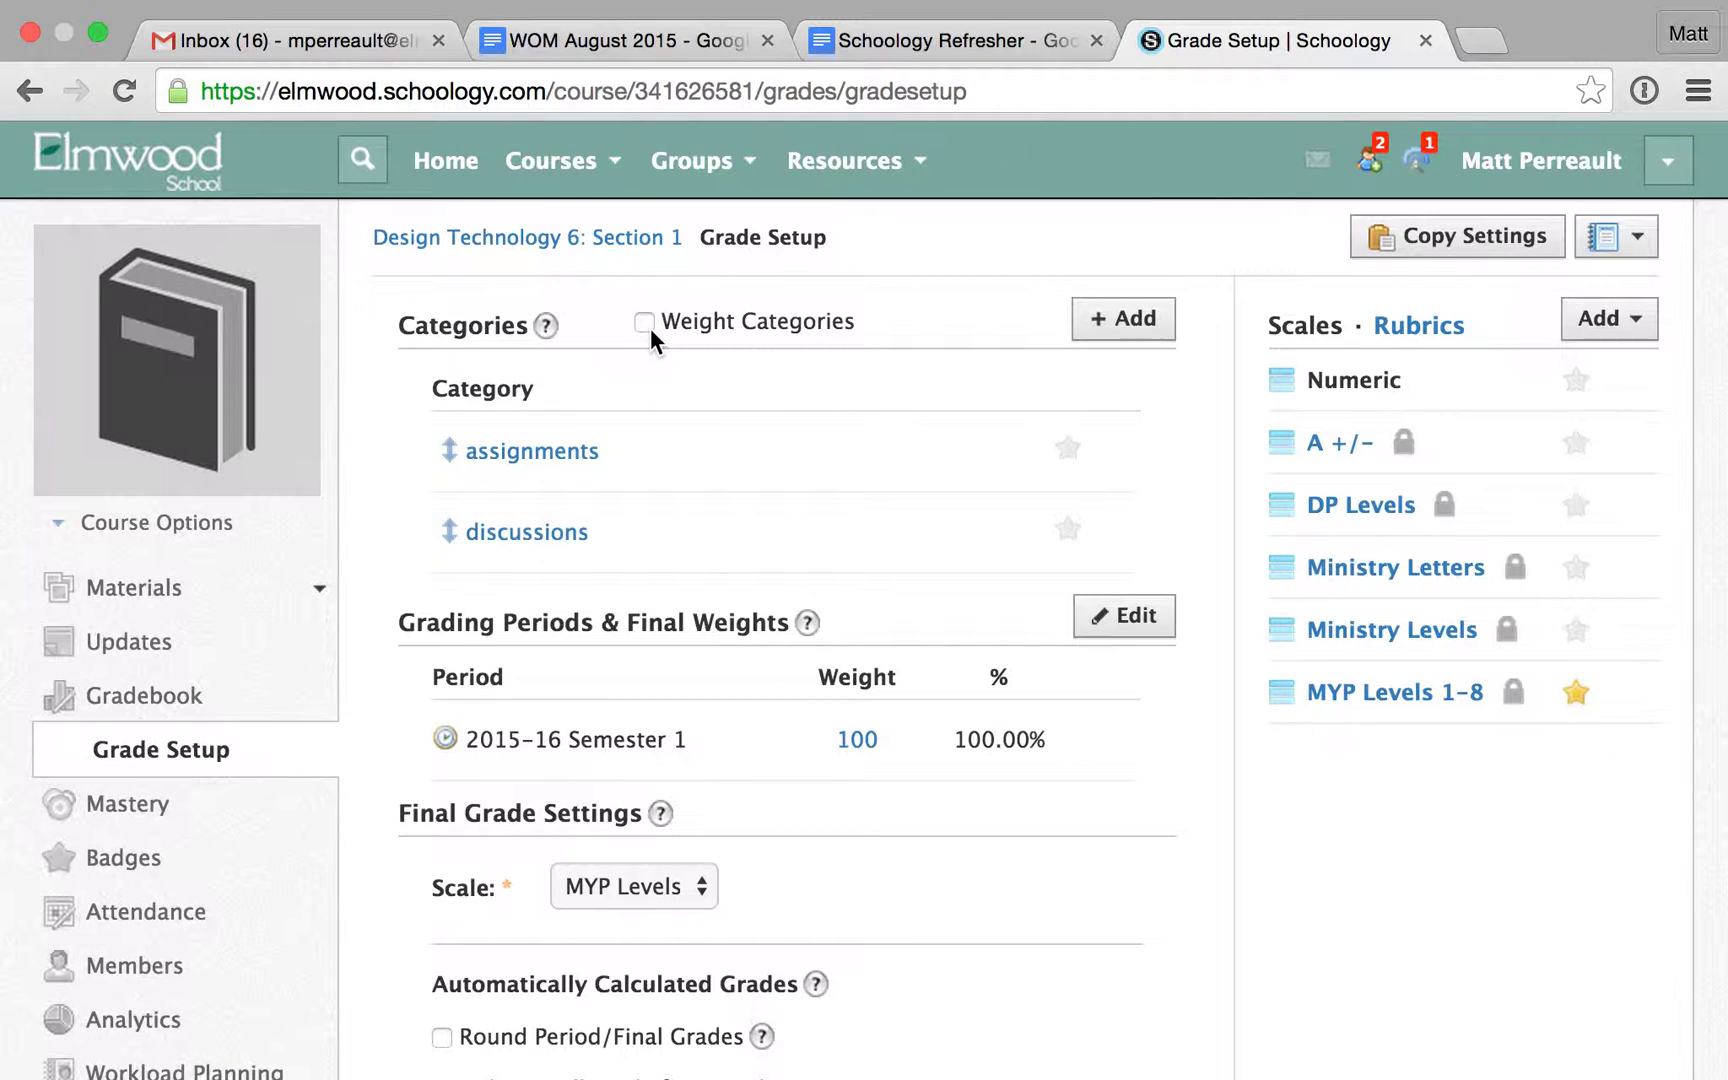
Turn on category weighting and set the weights to 20 for discussions and 80 for assignments
{"action": "left_click", "coordinate": [645, 322]}
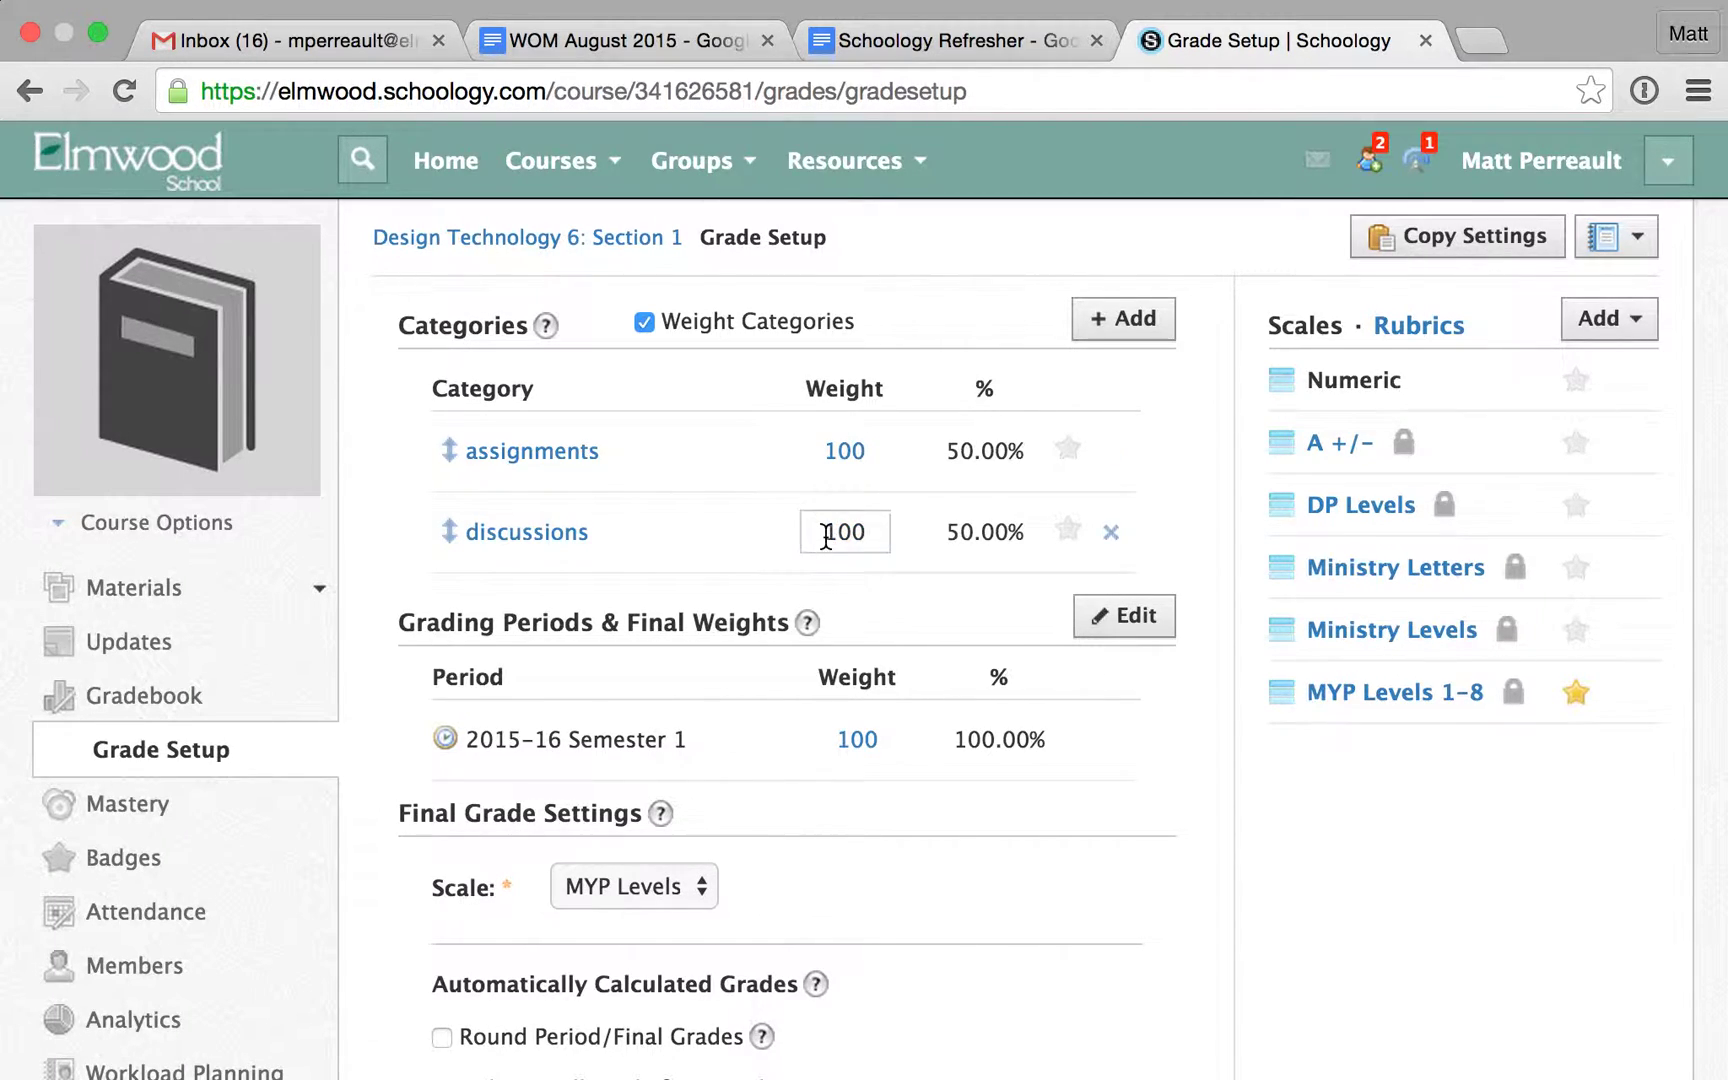
{"action": "double_click", "coordinate": [957, 452]}
{"action": "triple_click", "coordinate": [988, 536]}
{"action": "double_click", "coordinate": [831, 450]}
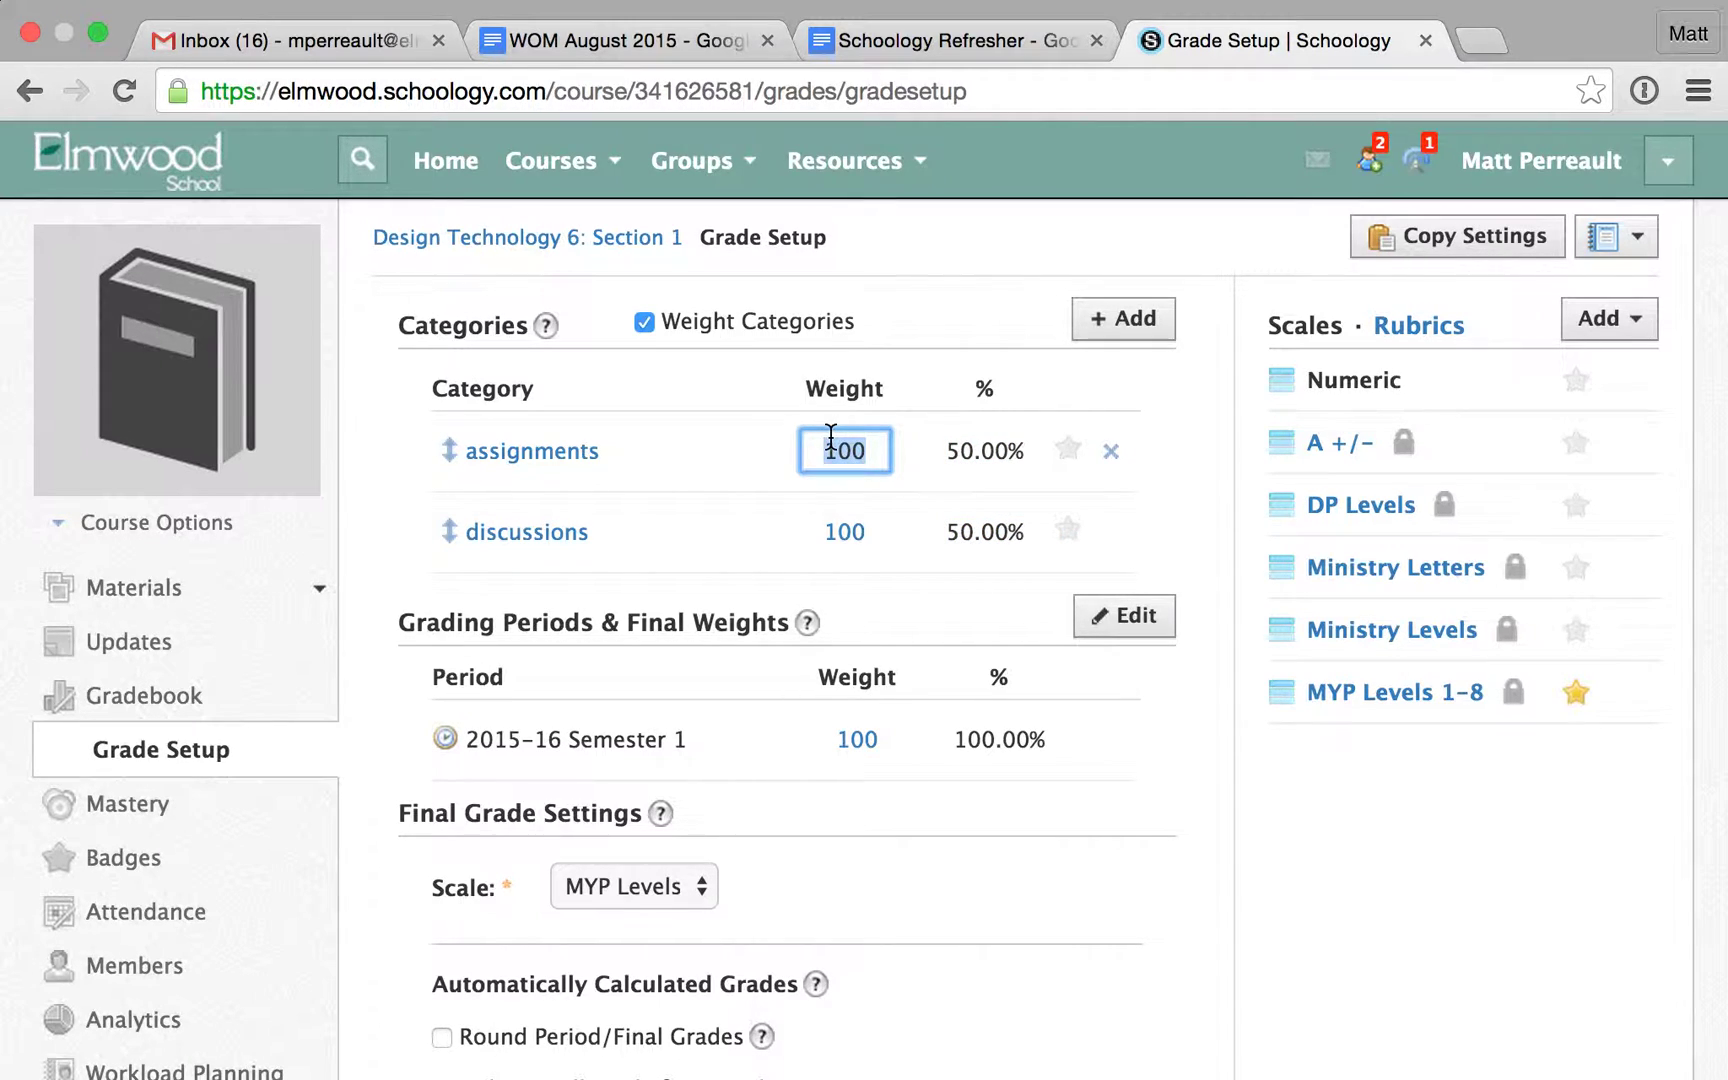
{"action": "double_click", "coordinate": [836, 528]}
{"action": "type", "text": "20"}
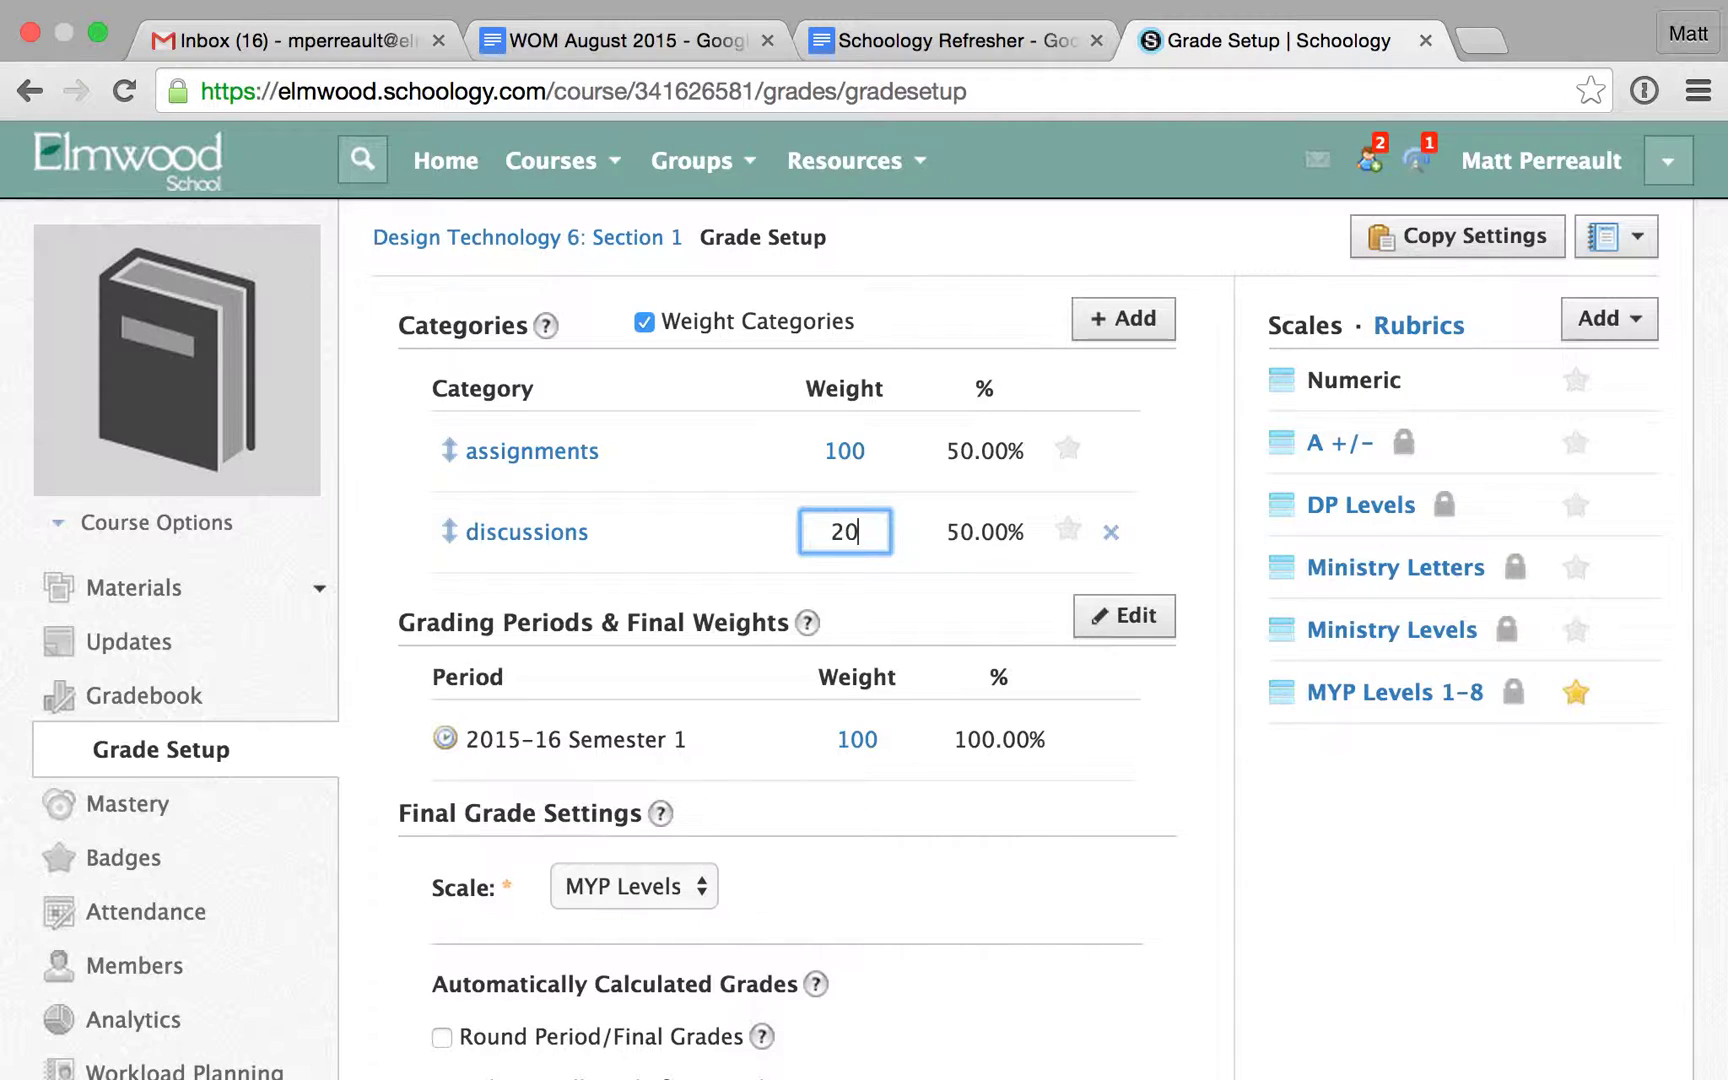
{"action": "left_click", "coordinate": [842, 448]}
{"action": "double_click", "coordinate": [845, 448]}
{"action": "type", "text": "80"}
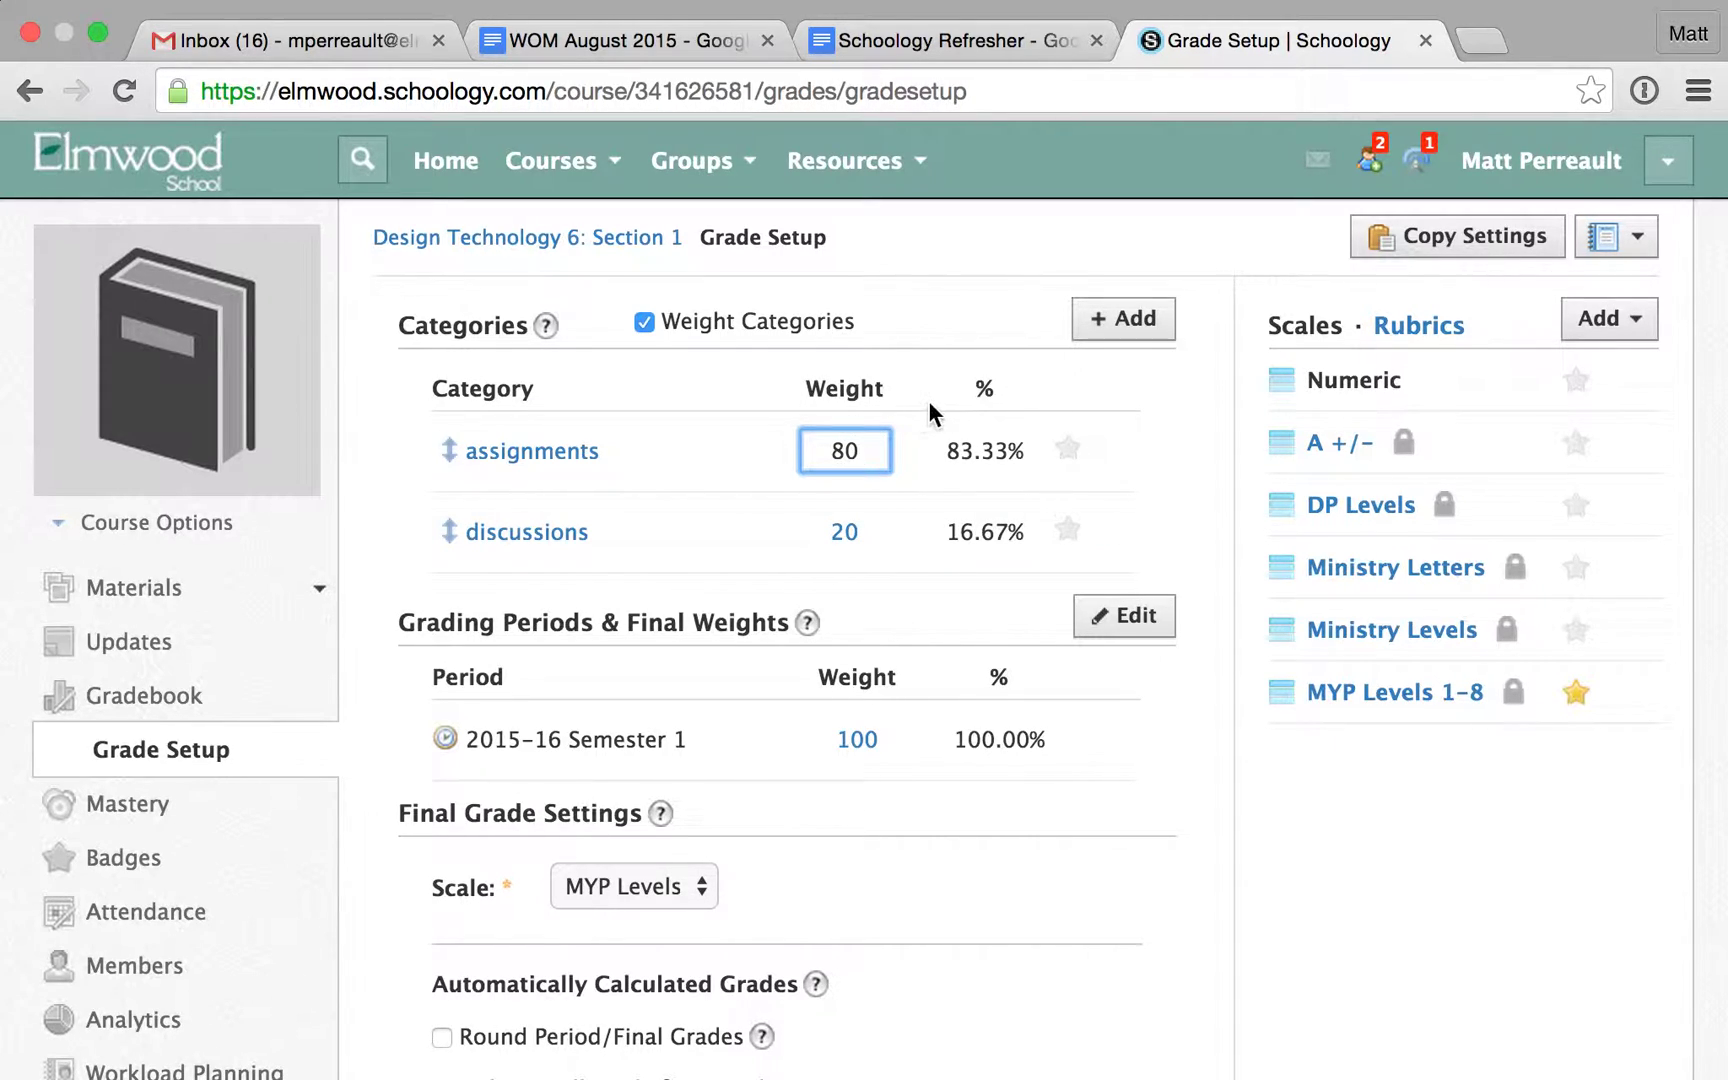
{"action": "left_click", "coordinate": [998, 470]}
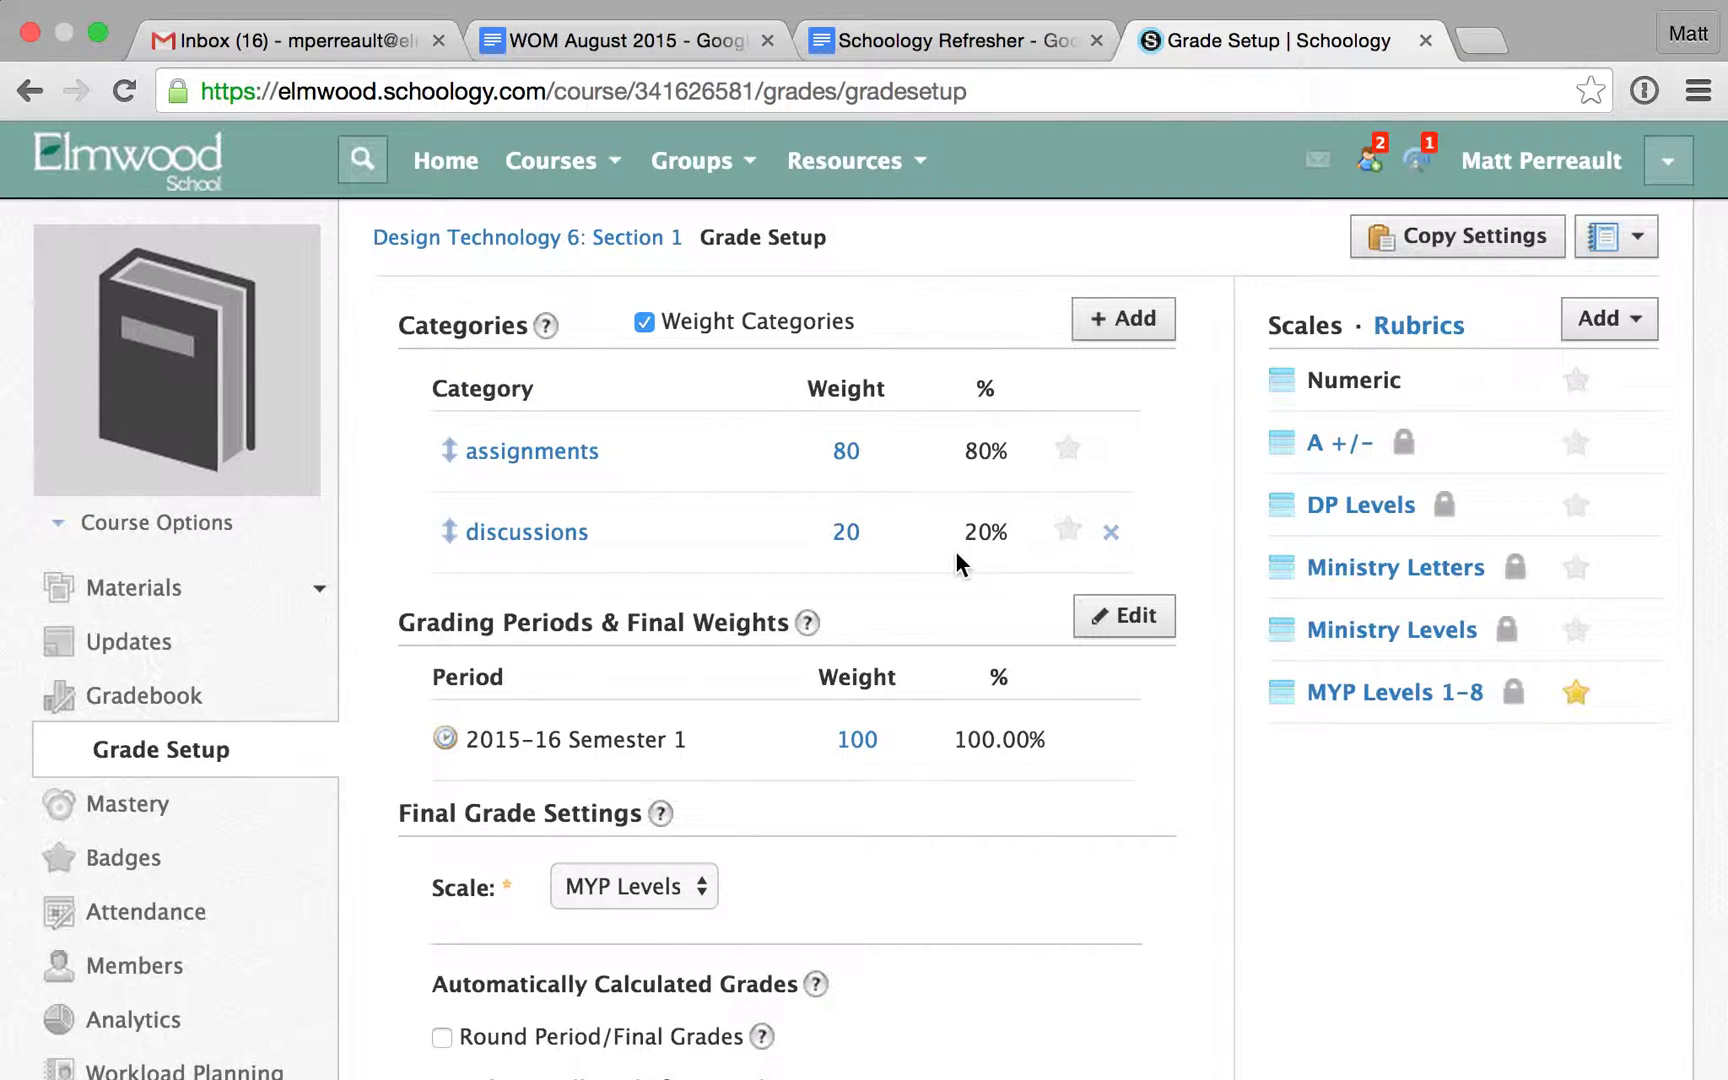
Add a grading category named "tests"
{"action": "left_click", "coordinate": [1161, 321]}
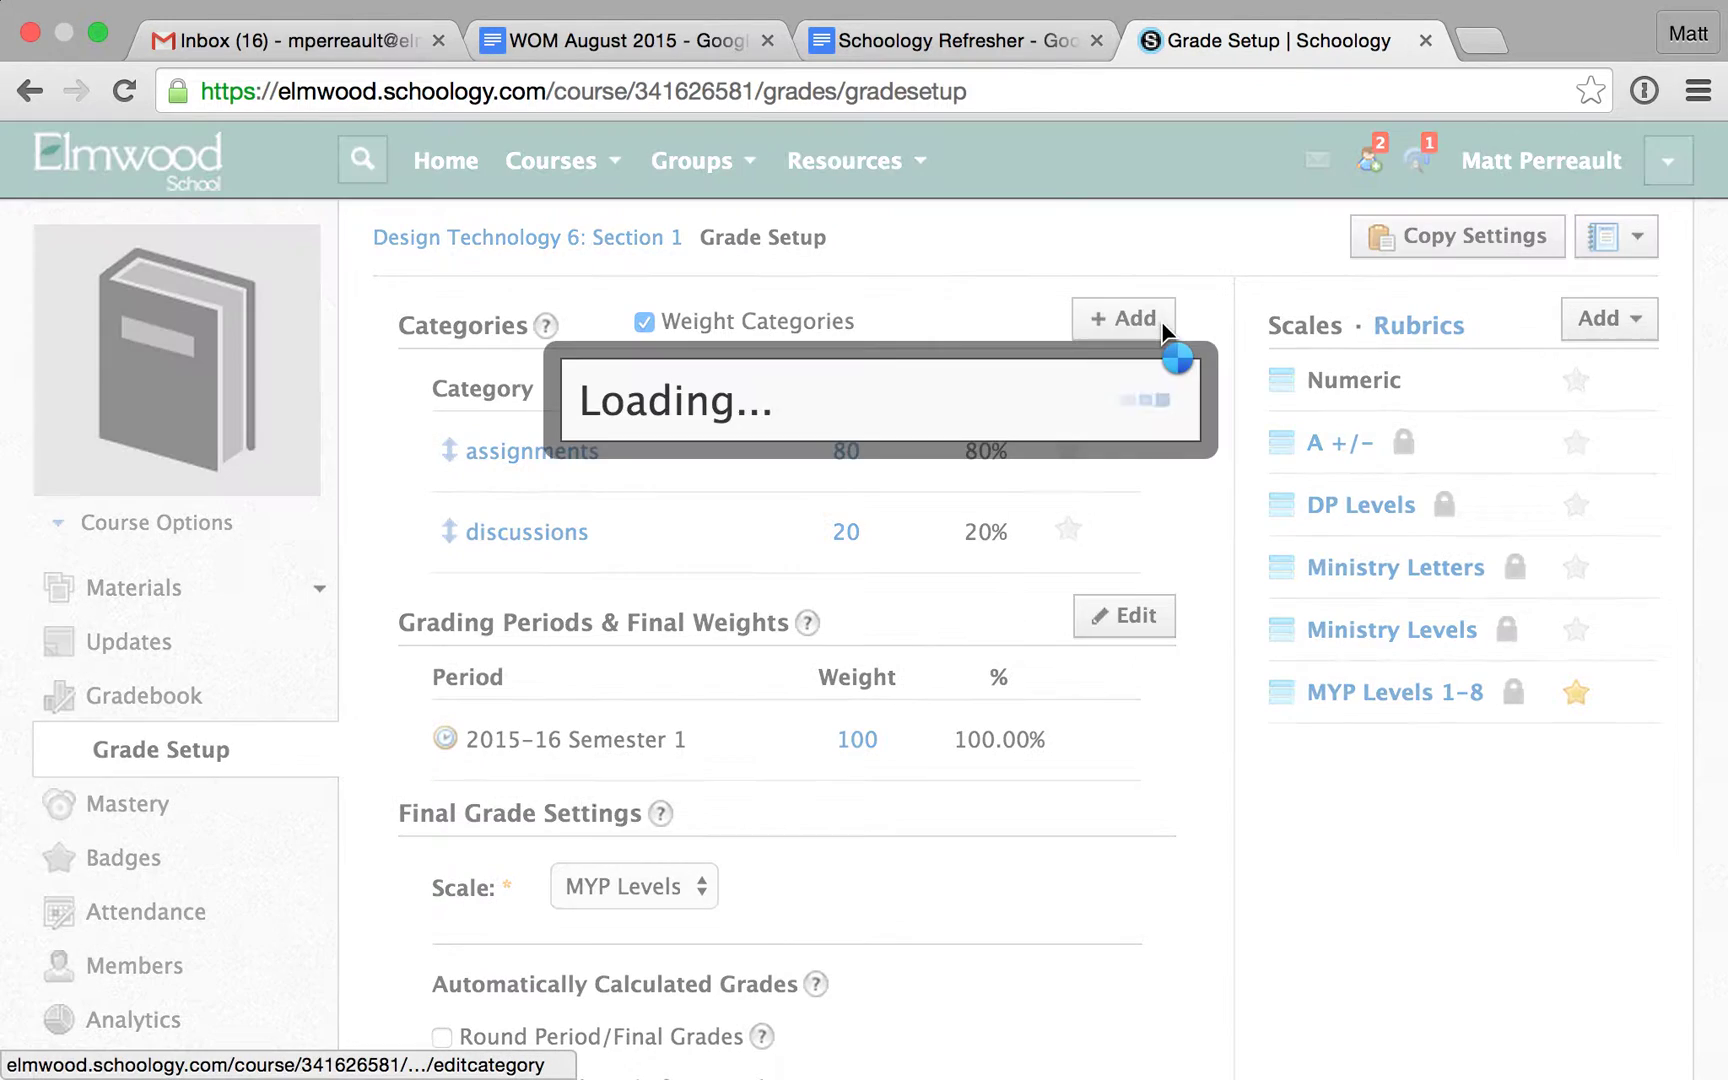
{"action": "left_click", "coordinate": [960, 372]}
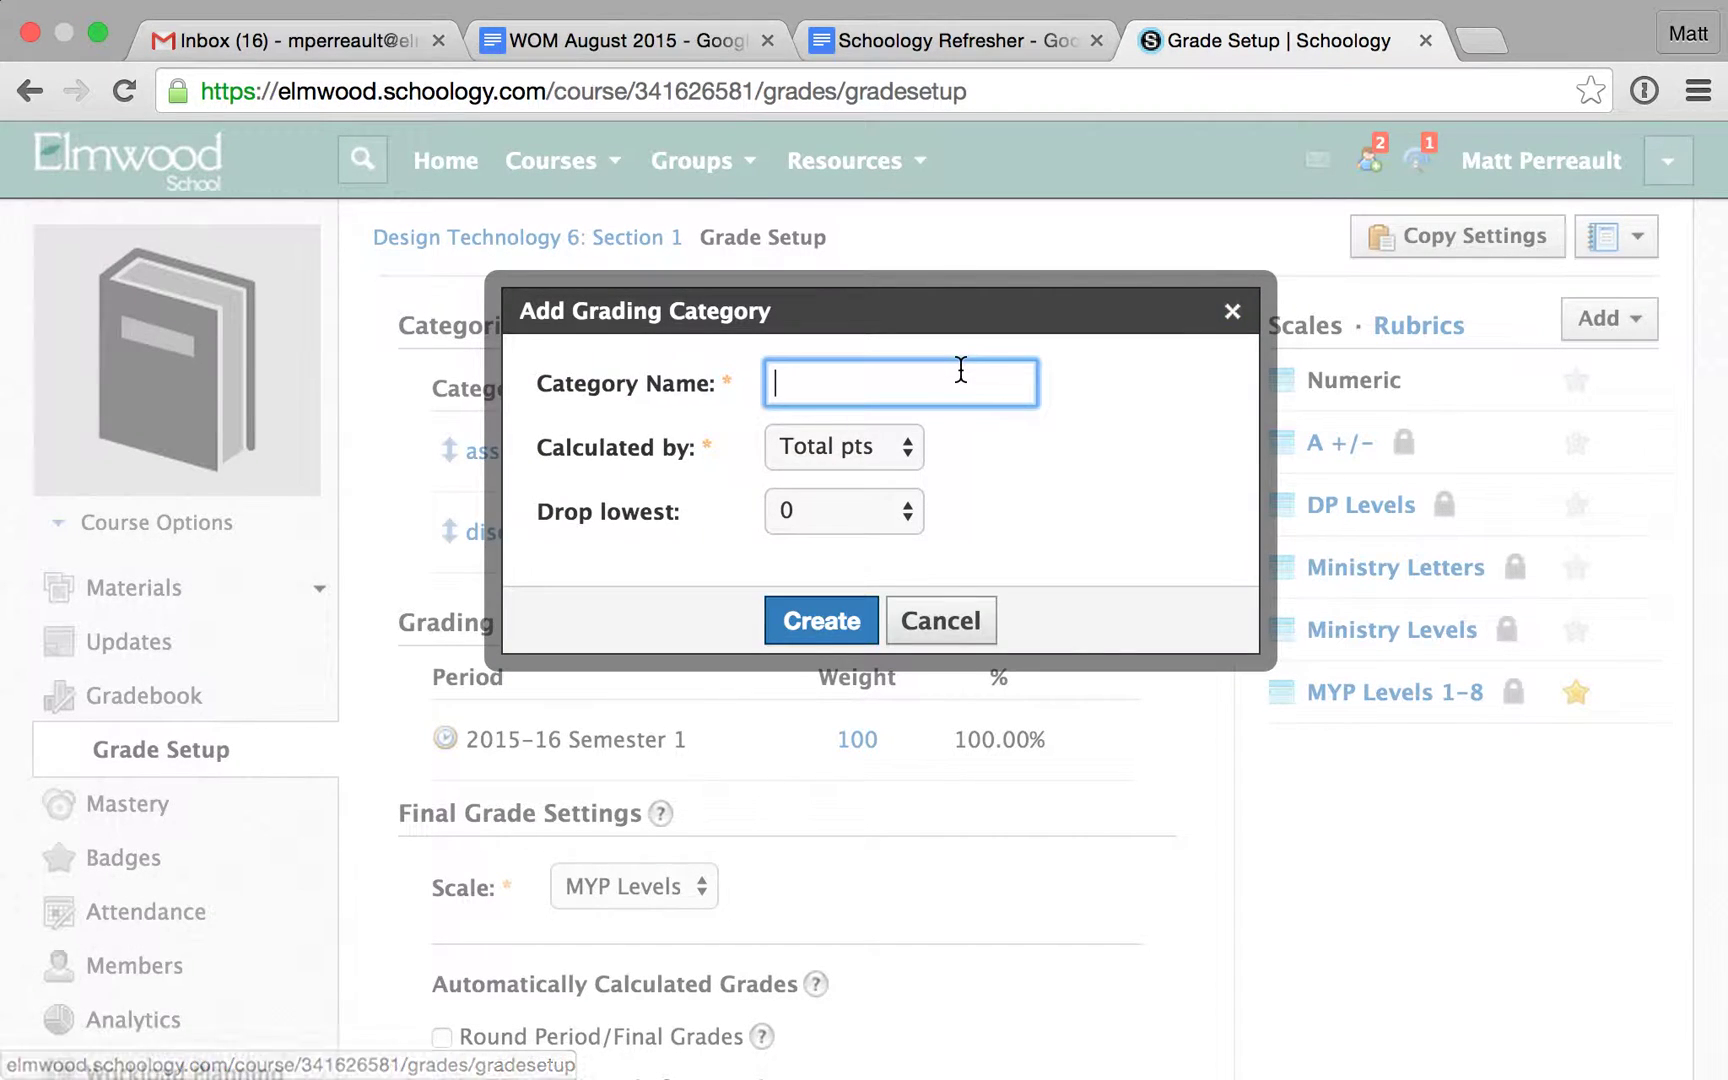
{"action": "type", "text": "tests"}
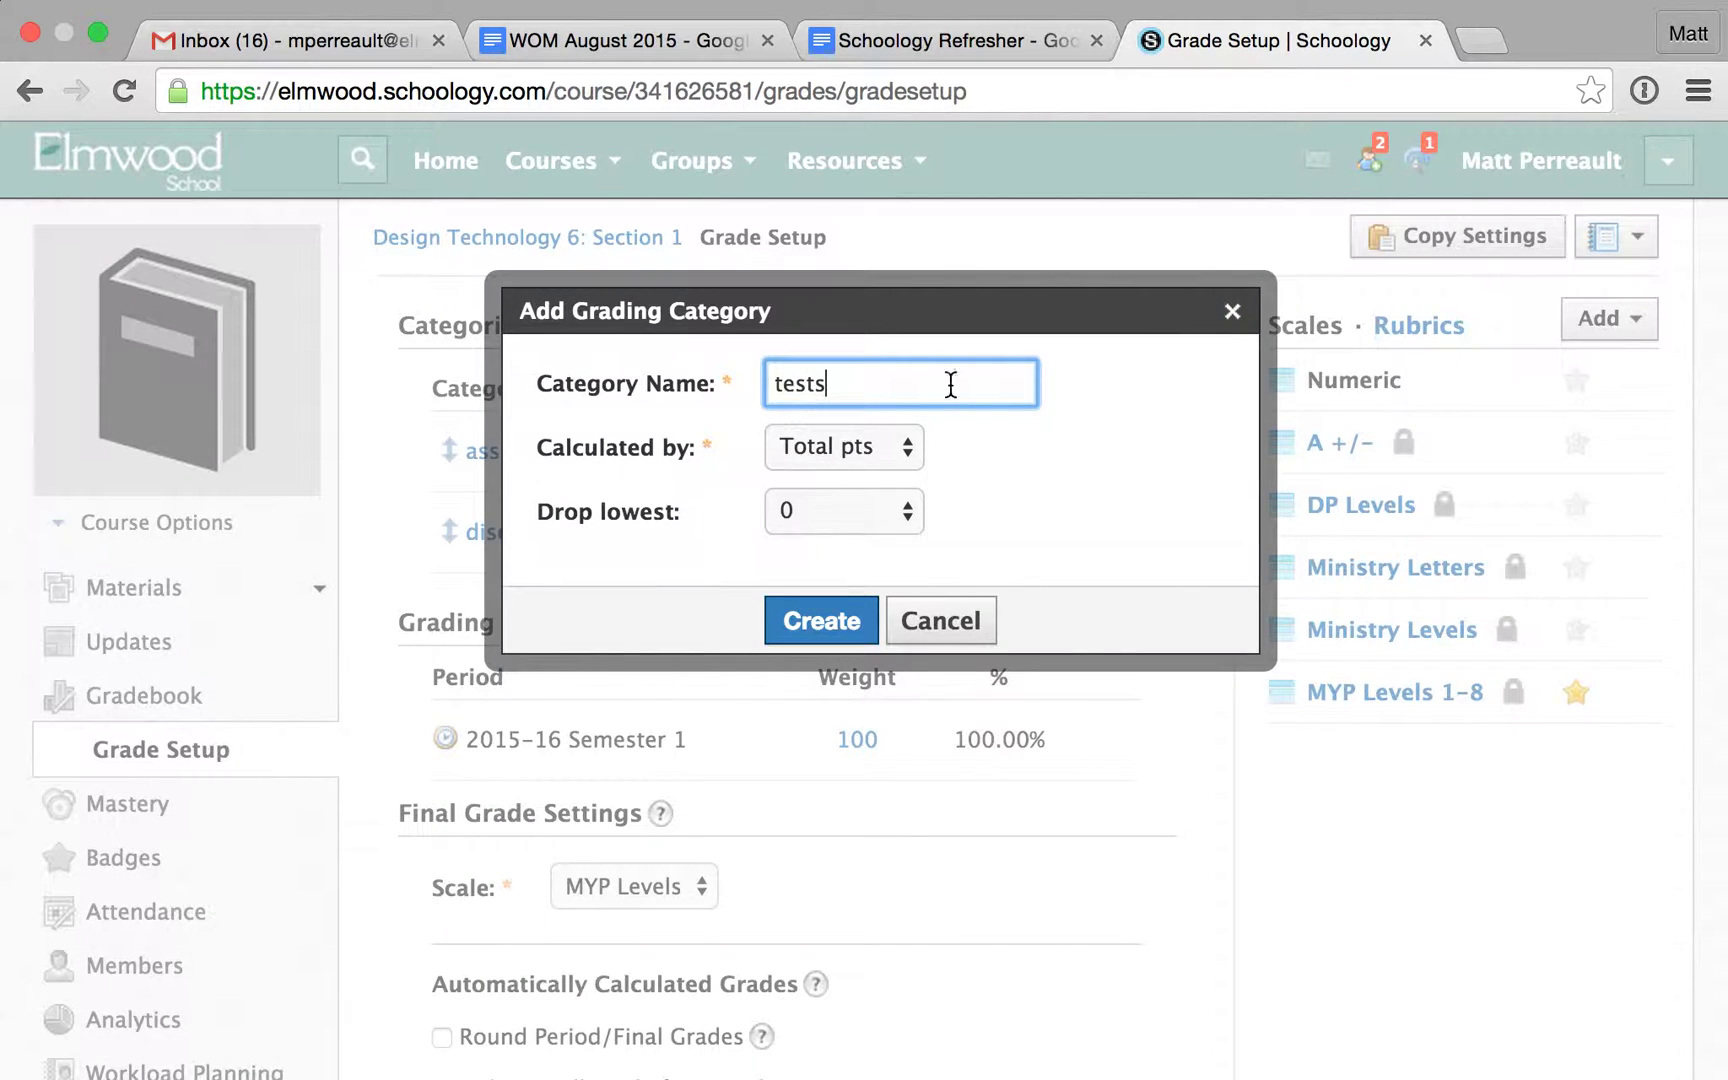
{"action": "left_click", "coordinate": [808, 630]}
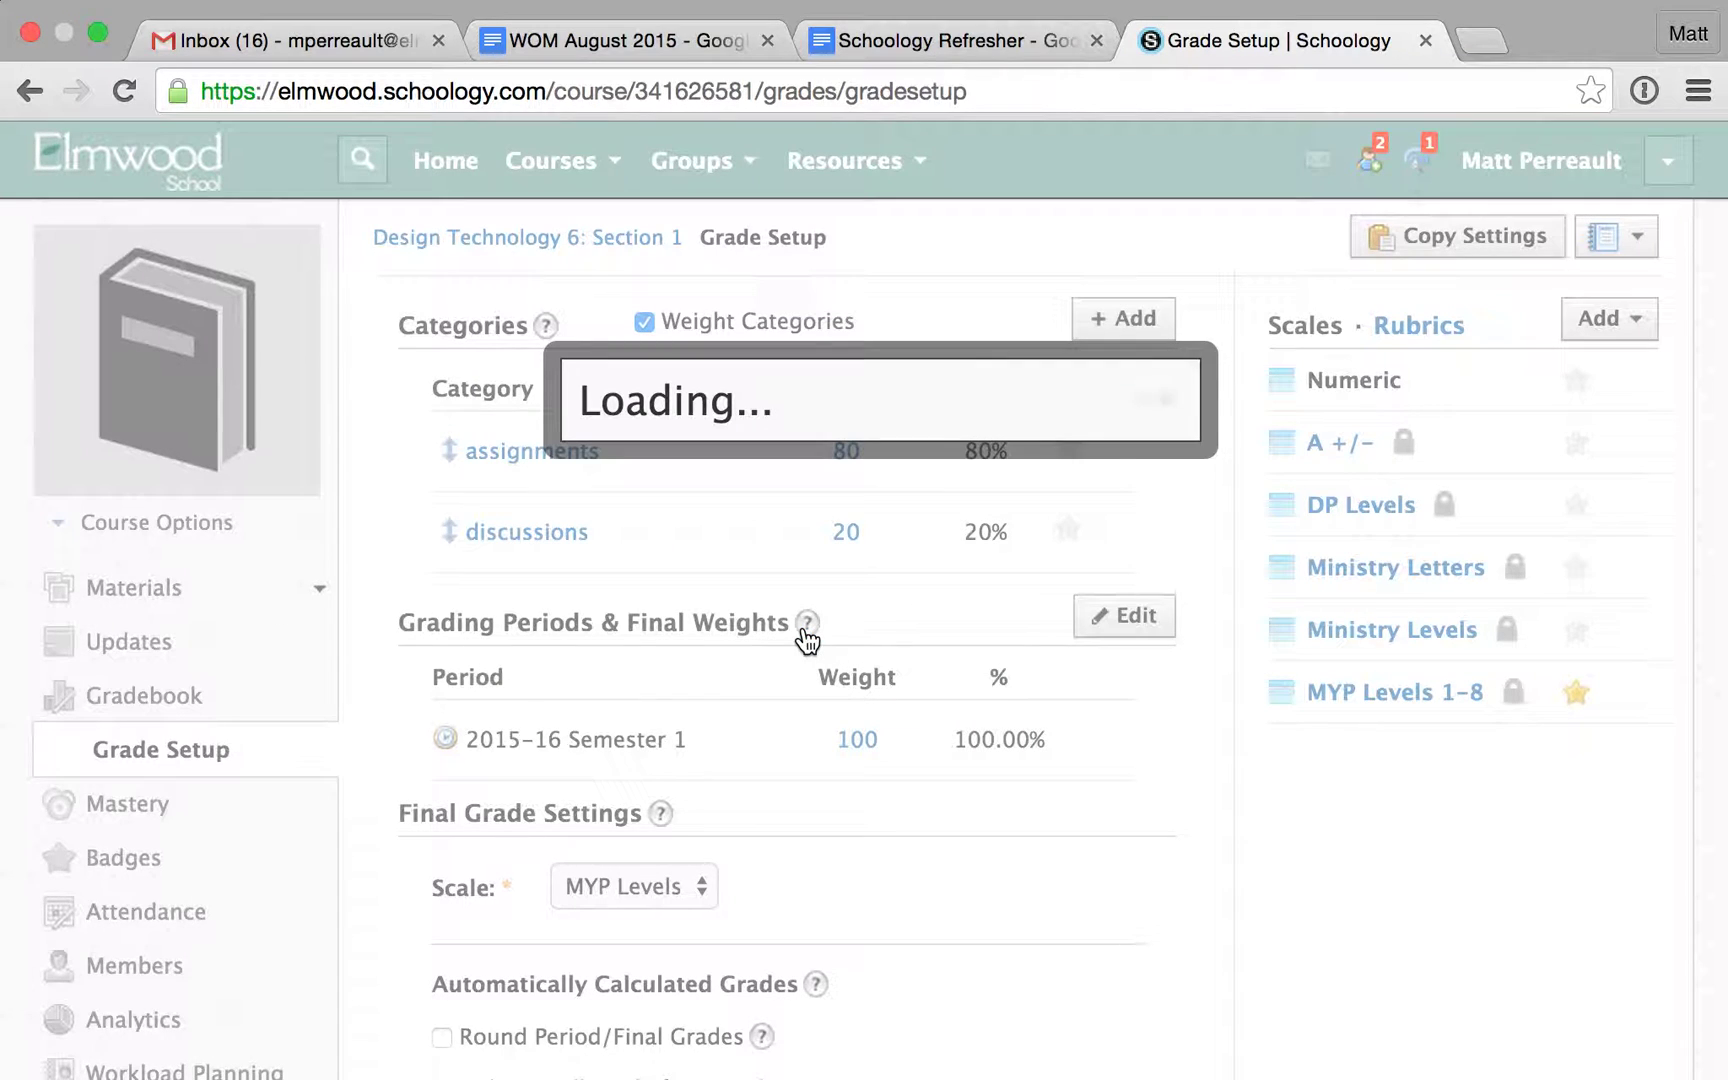
Turn on category weighting and set the weights to 70 for assignments, 10 for discussions and 20 for tests
{"action": "left_click", "coordinate": [644, 389]}
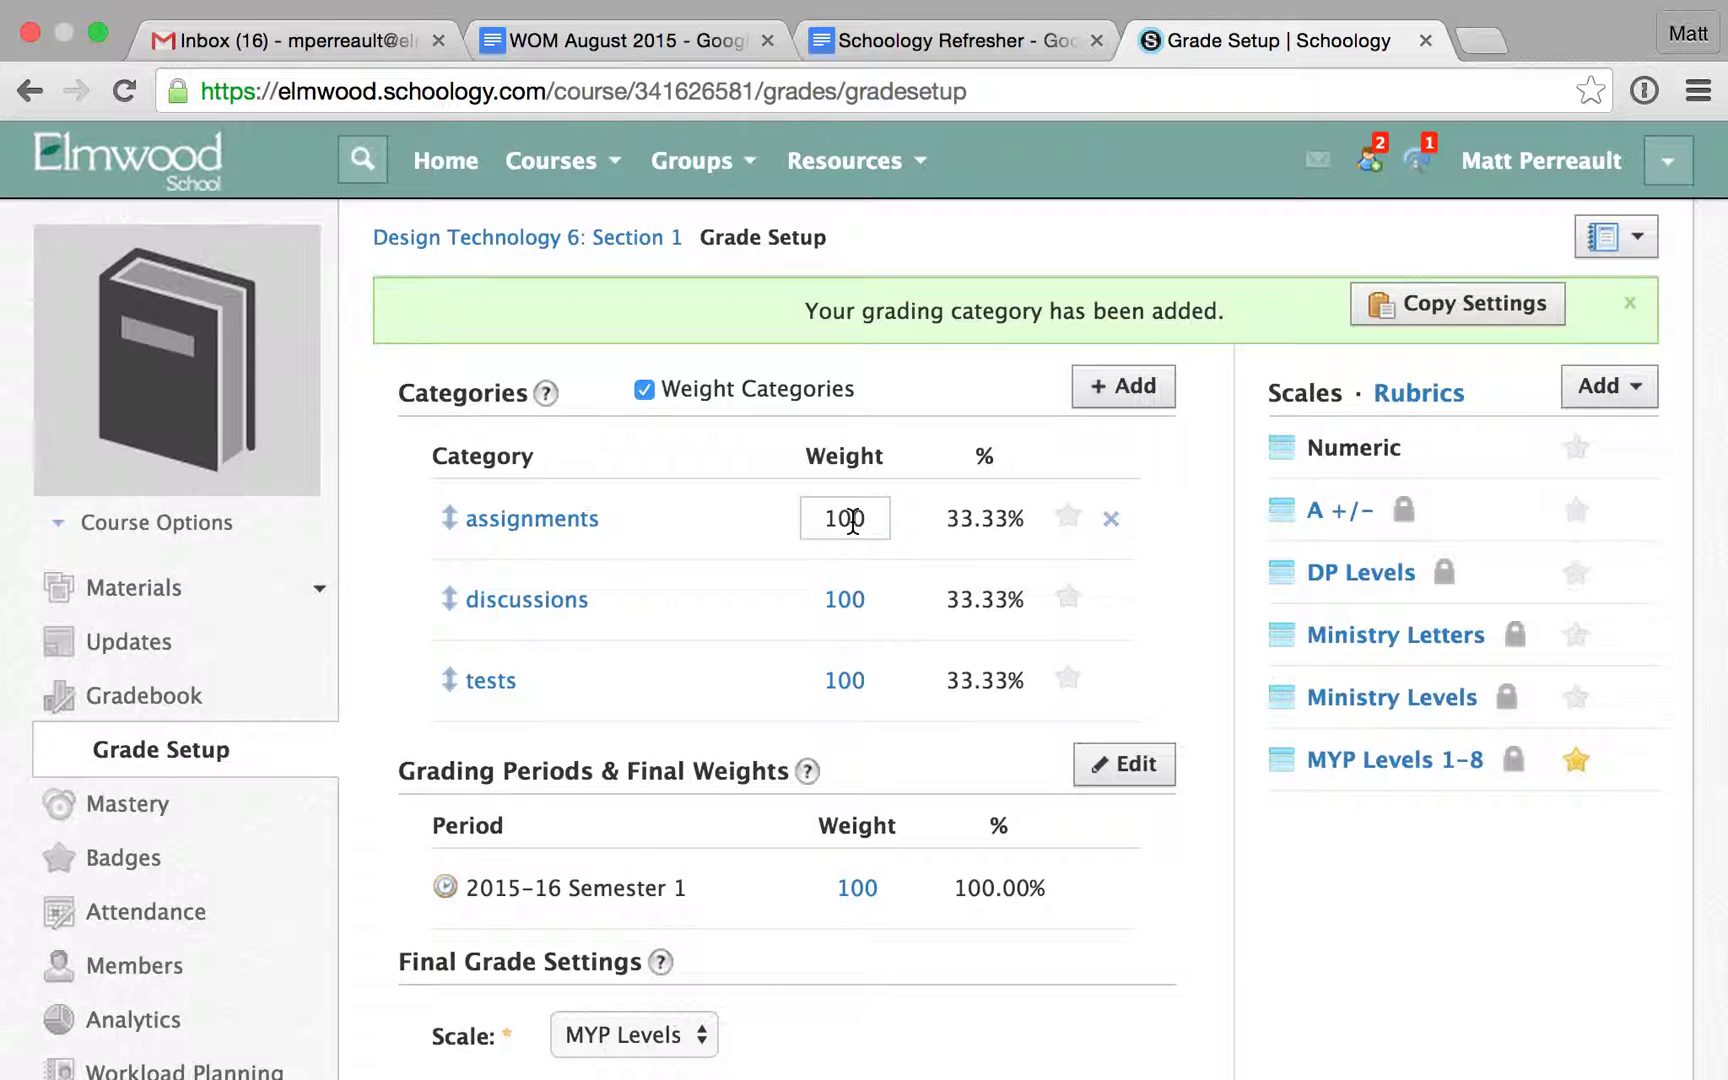
{"action": "double_click", "coordinate": [852, 522]}
{"action": "type", "text": "70"}
{"action": "key", "text": "Tab"}
{"action": "key", "text": "Tab"}
{"action": "type", "text": "10"}
{"action": "key", "text": "Tab"}
{"action": "key", "text": "Tab"}
{"action": "type", "text": "20"}
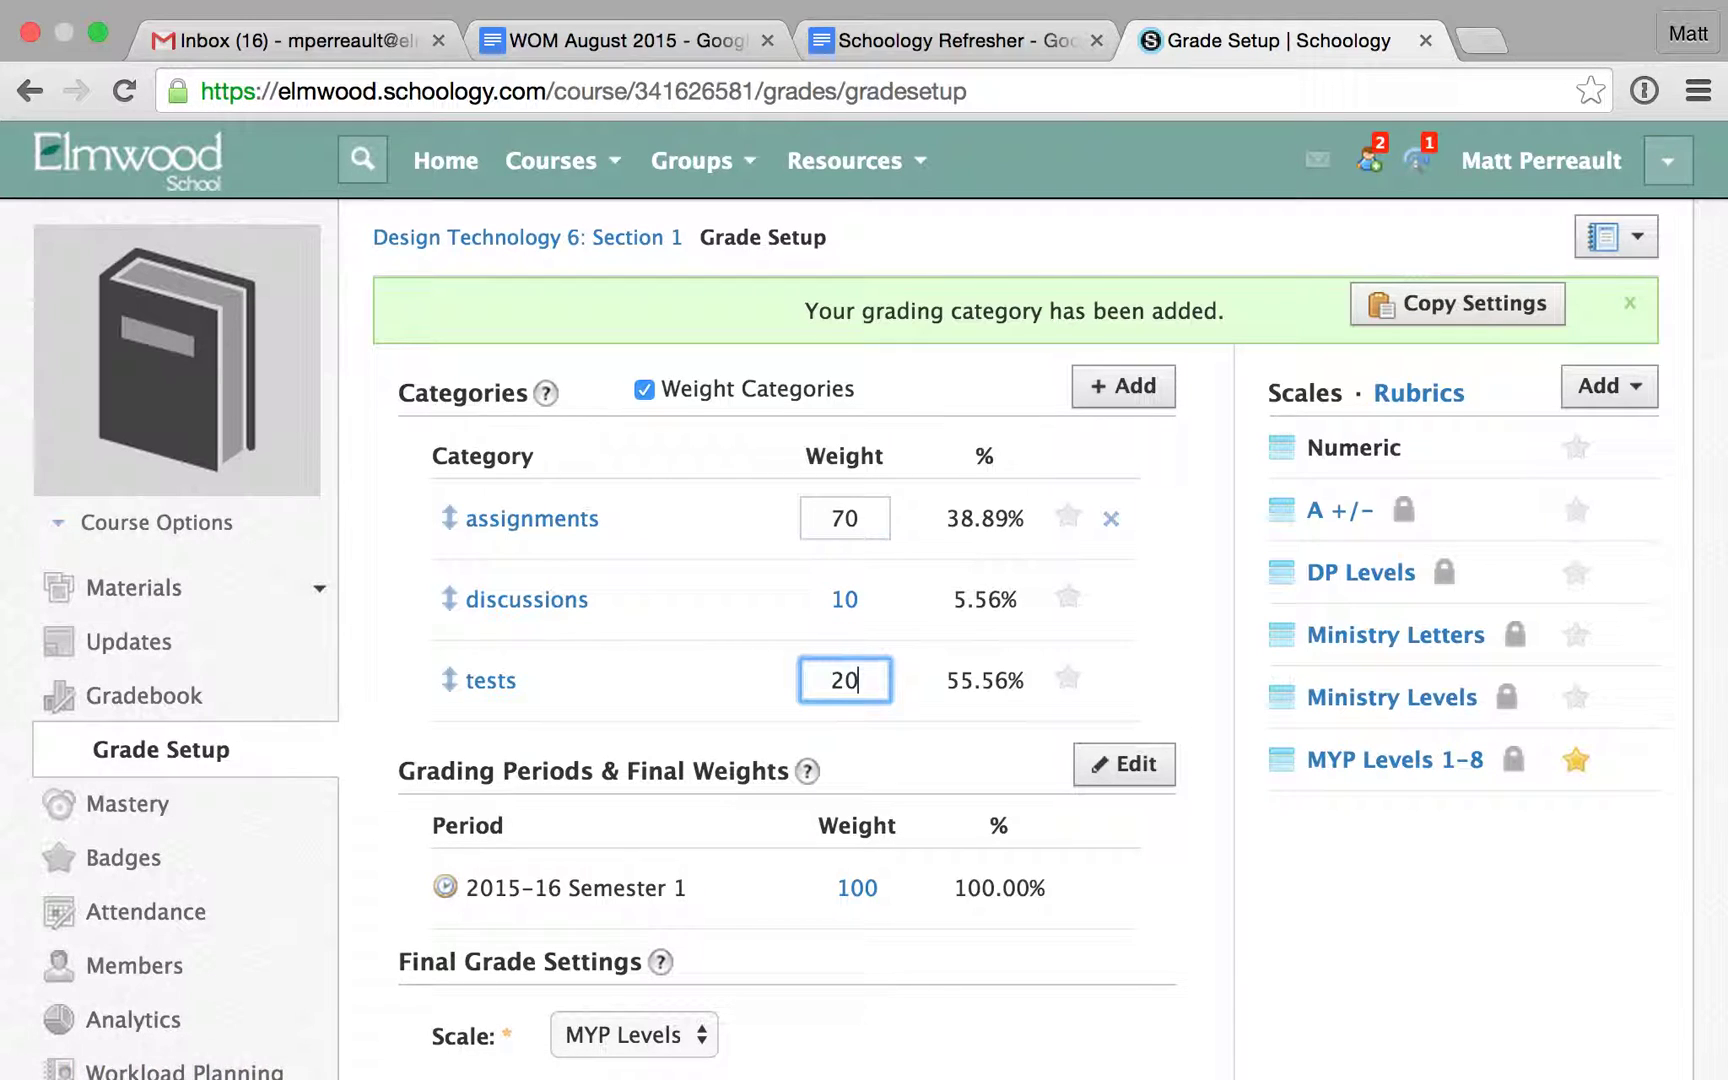
{"action": "key", "text": "Tab"}
Save the grade setup changes with the weighted categories
{"action": "scroll", "coordinate": [892, 559], "scroll_direction": "down", "scroll_amount": 1}
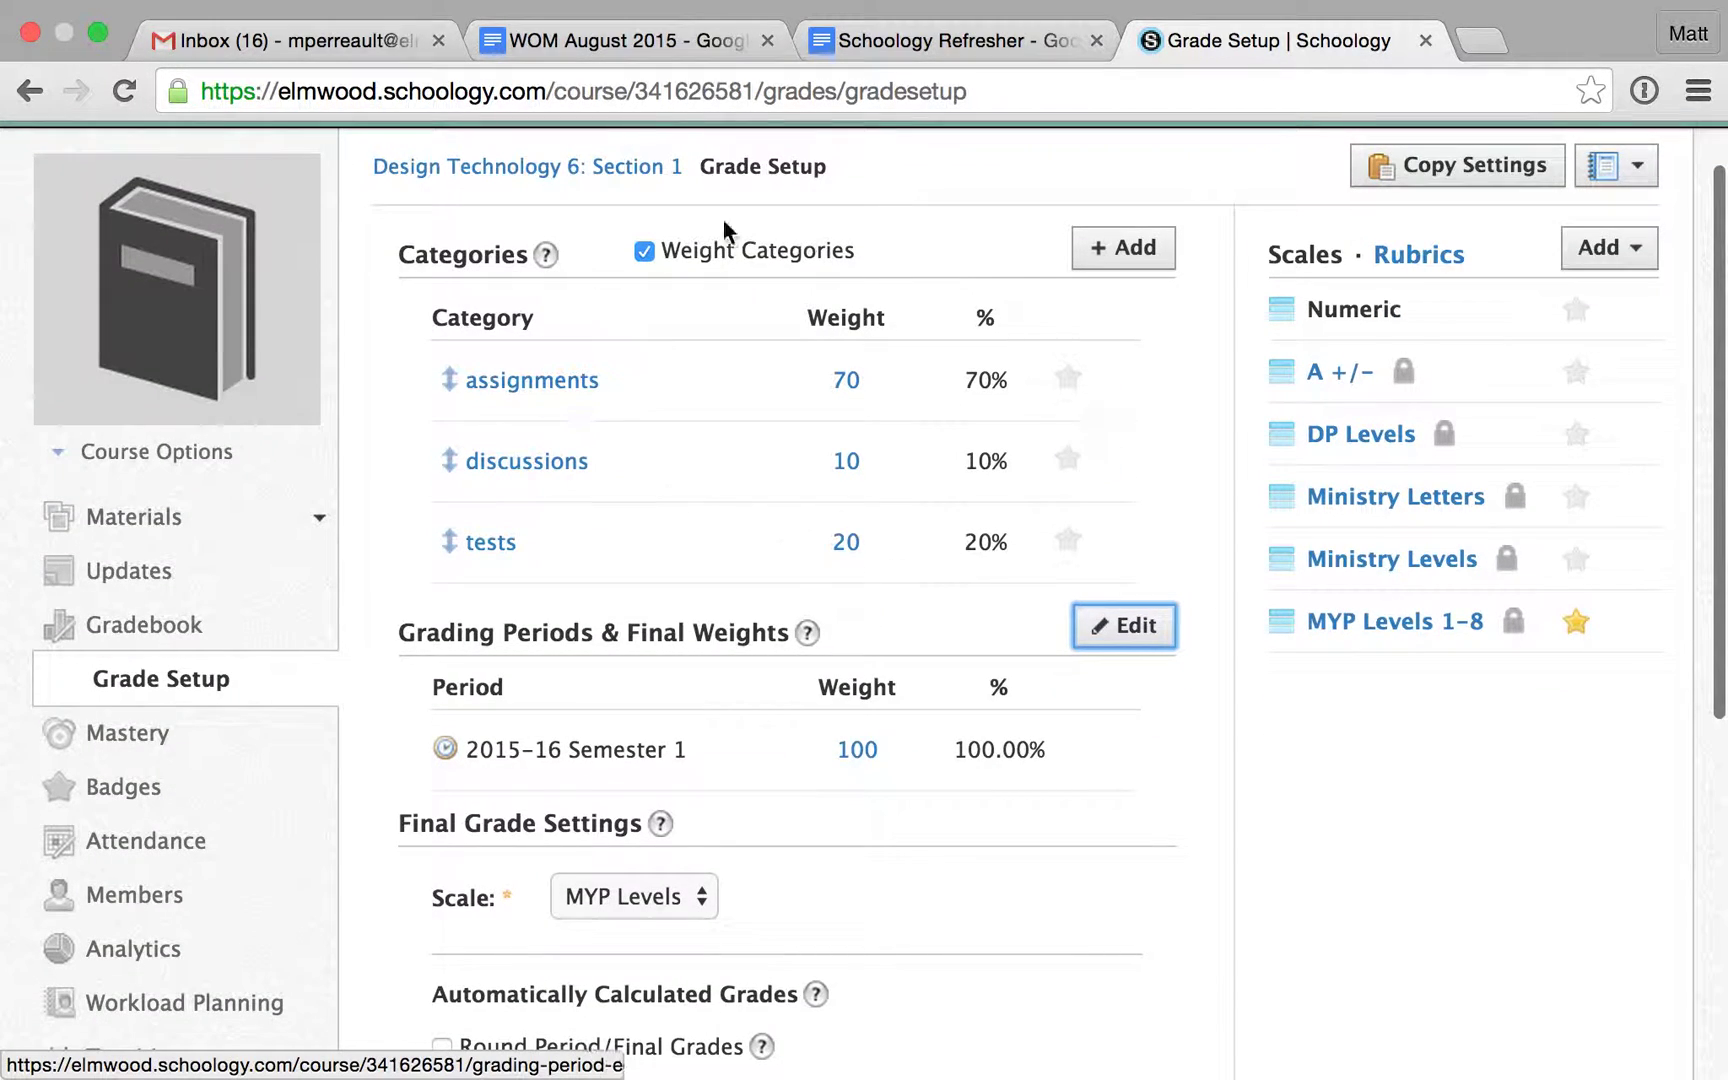
{"action": "scroll", "coordinate": [802, 510], "scroll_direction": "down", "scroll_amount": 6}
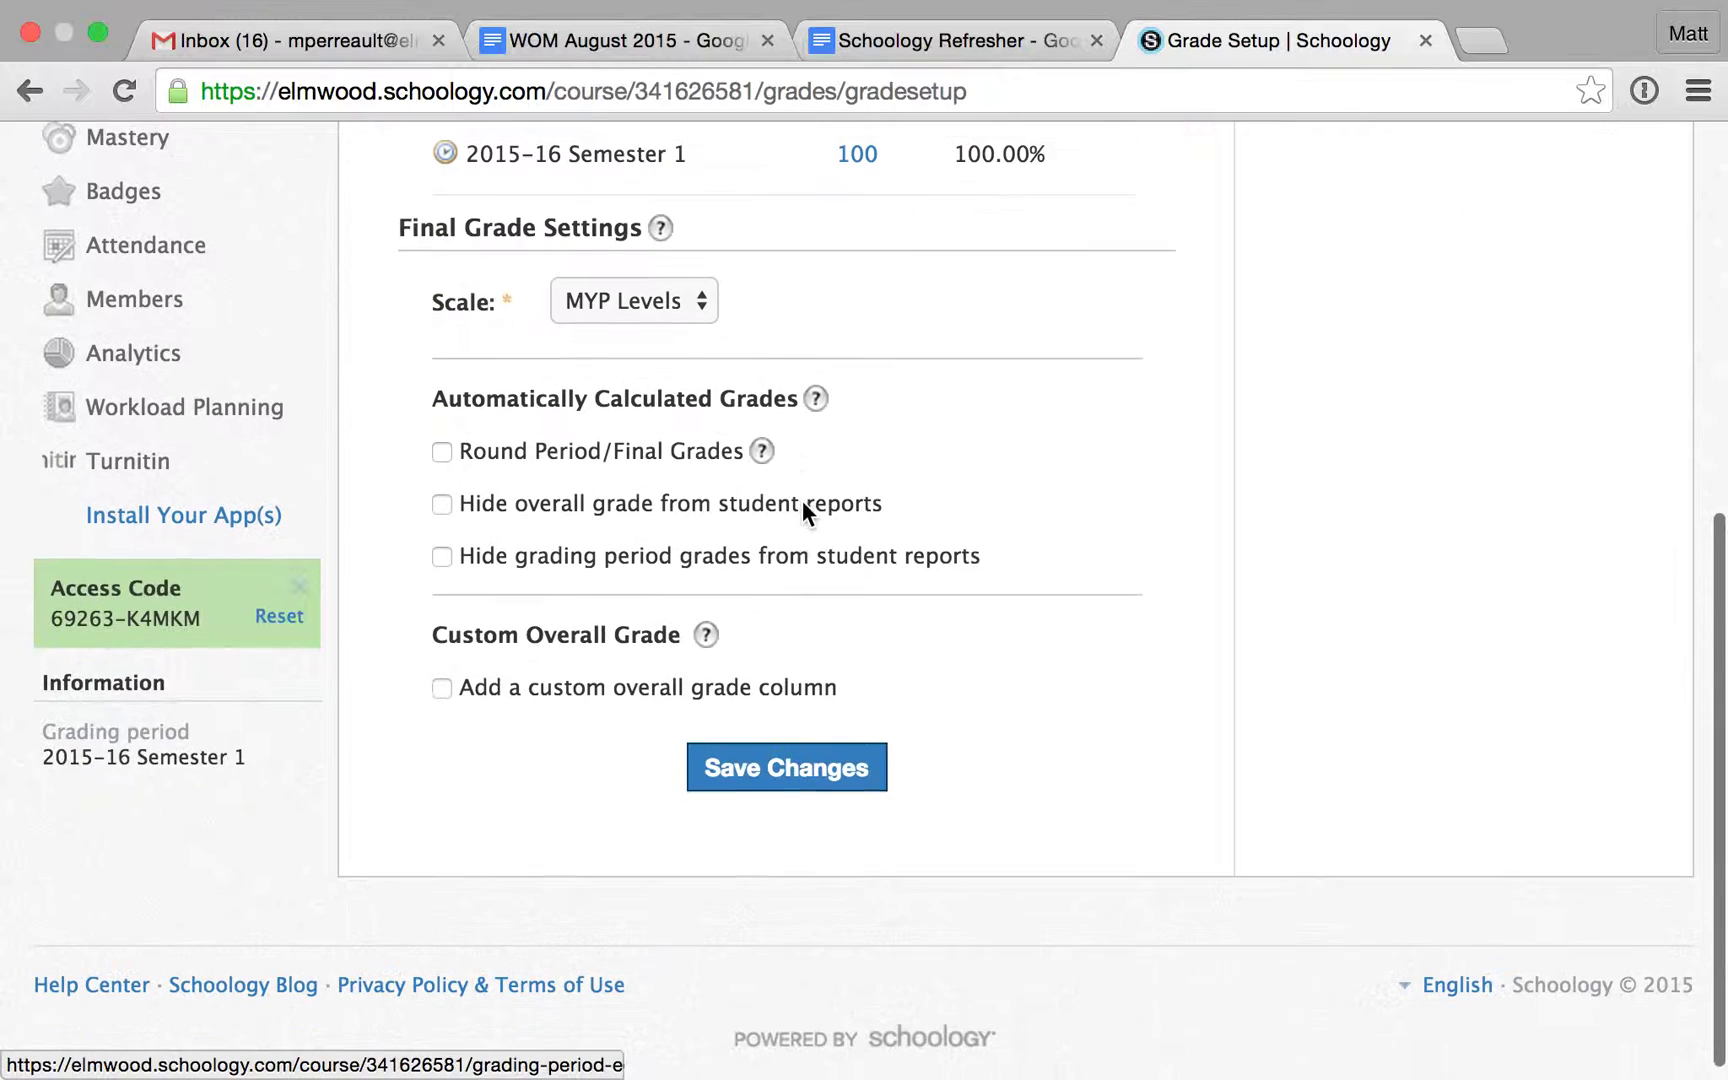
{"action": "left_click", "coordinate": [817, 767]}
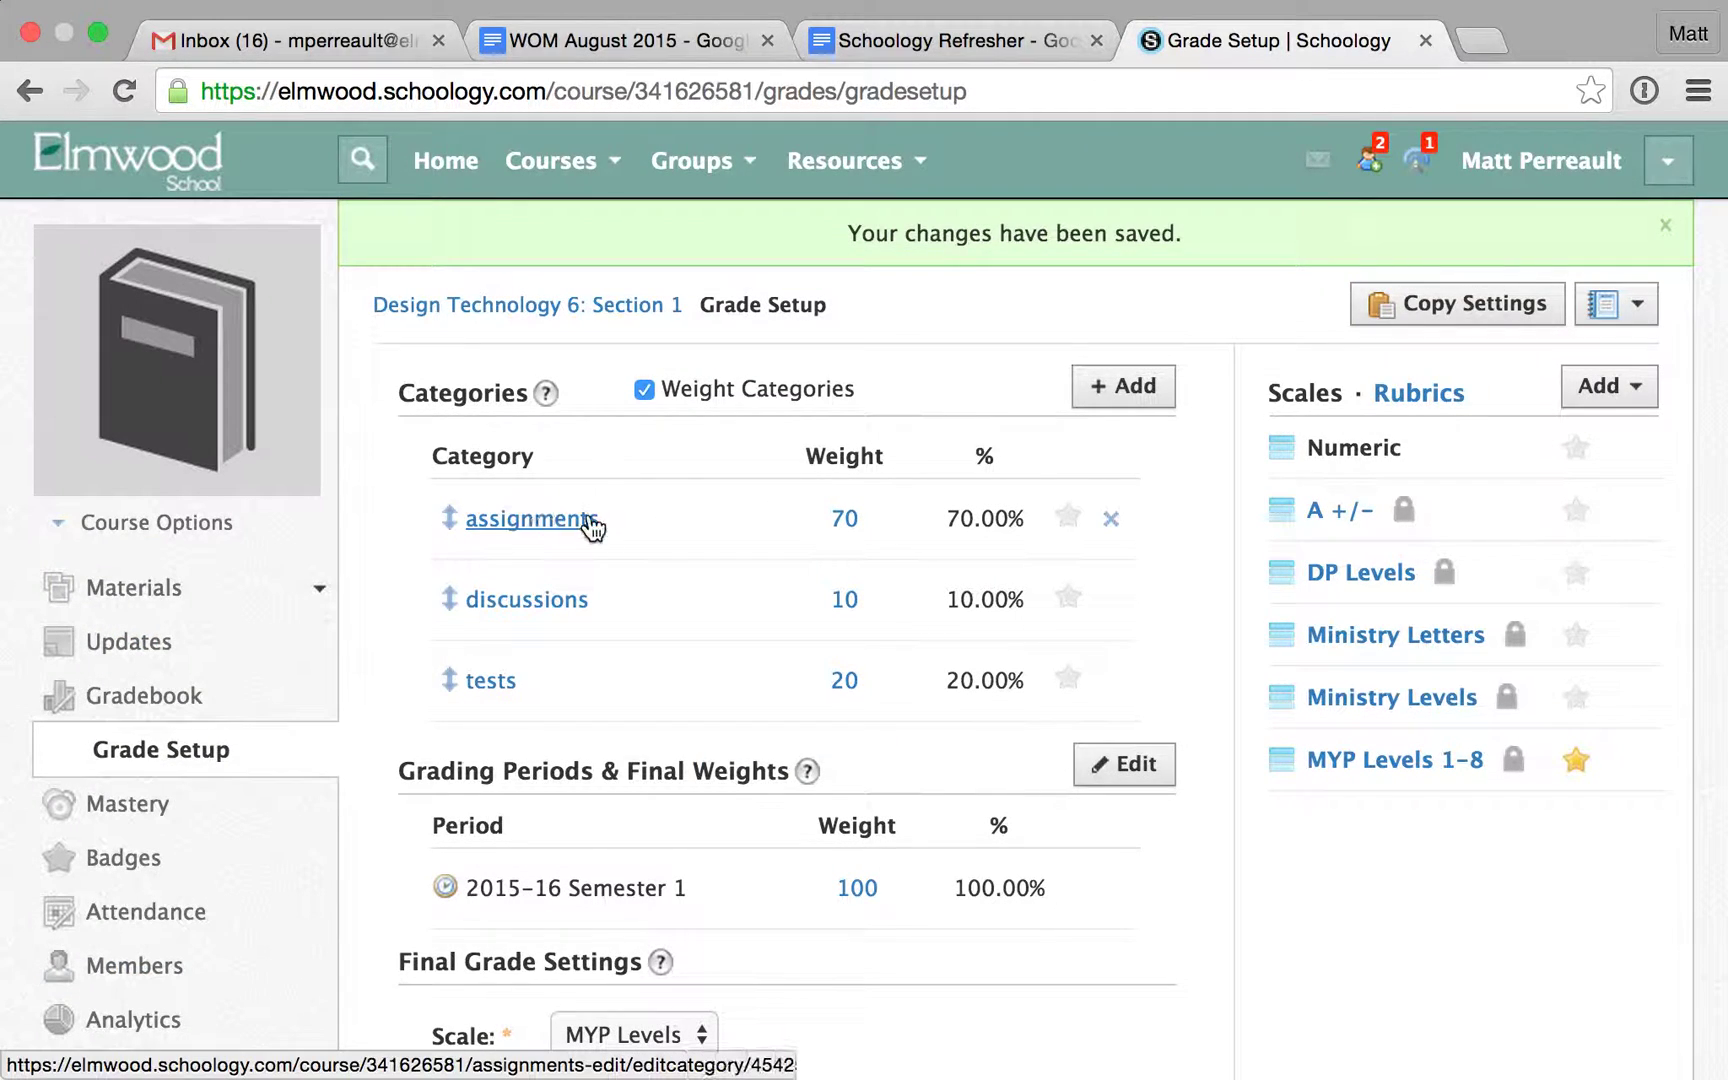
Star the assignments category as the default grading category, after trying the star on discussions and tests
{"action": "scroll", "coordinate": [871, 590], "scroll_direction": "down", "scroll_amount": 1}
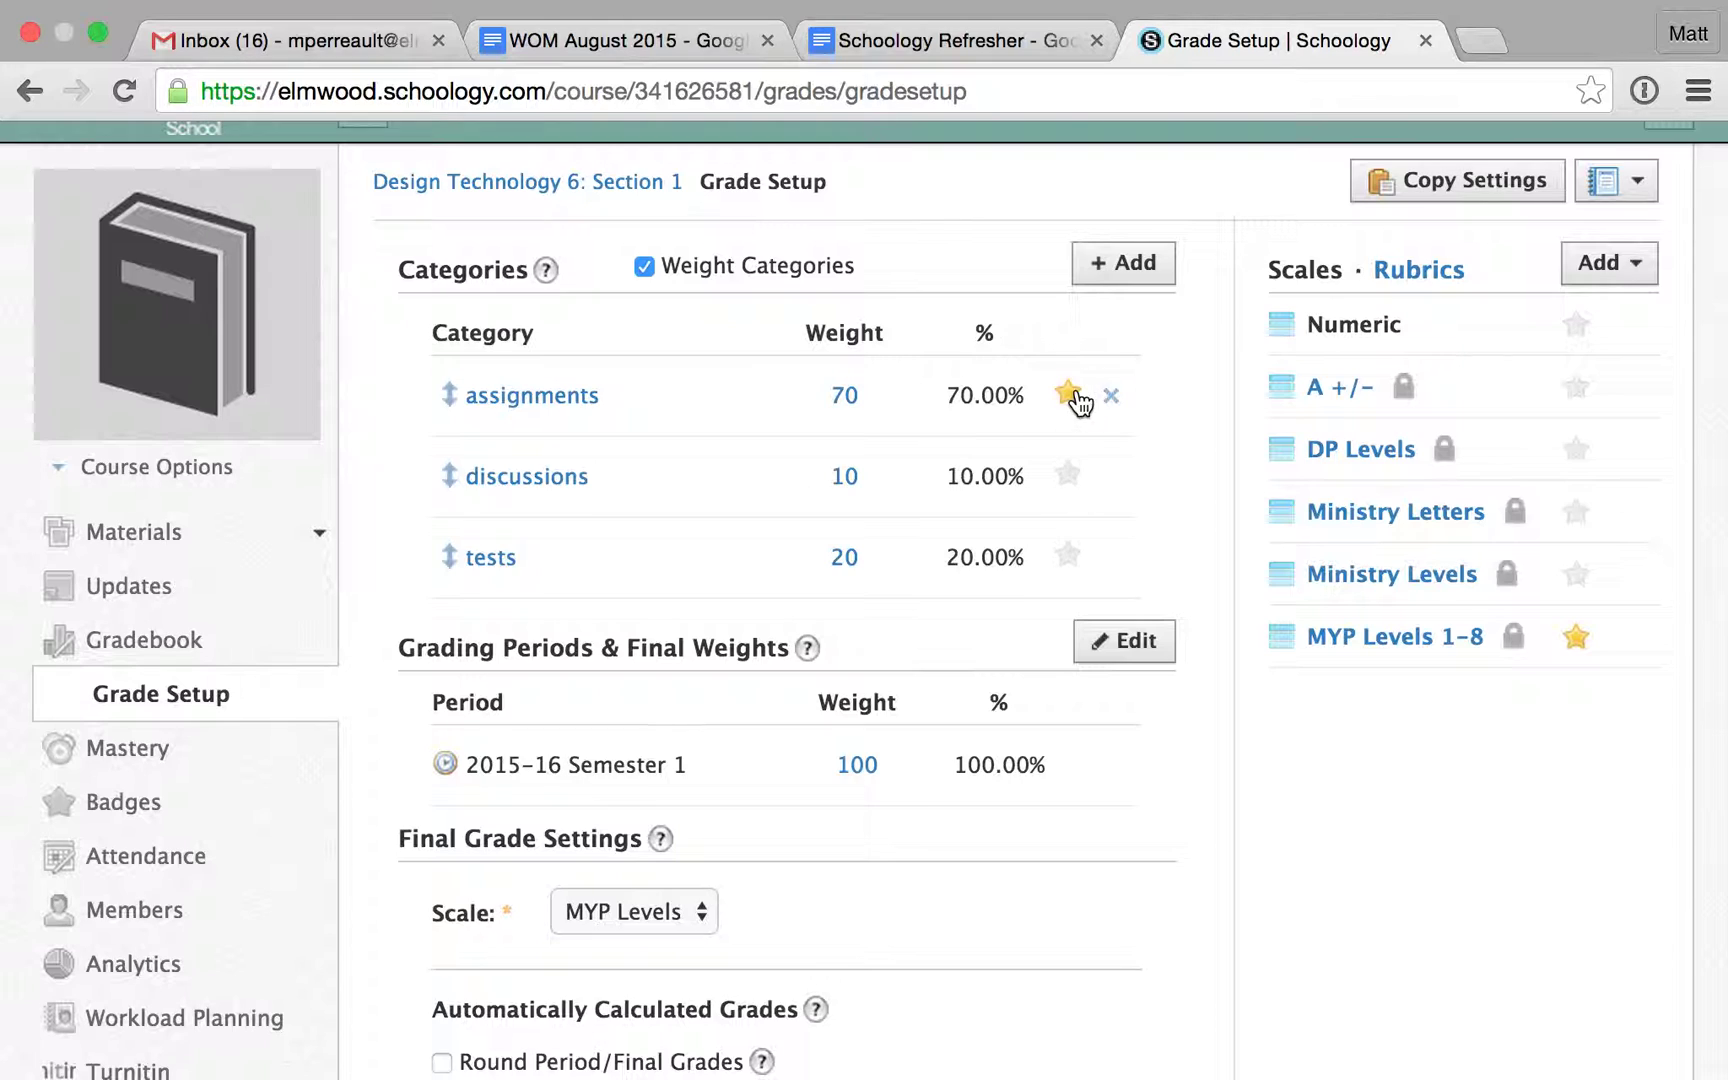
{"action": "left_click", "coordinate": [1070, 478]}
{"action": "left_click", "coordinate": [1070, 557]}
{"action": "left_click", "coordinate": [1070, 400]}
Choose MYP Levels 1-8 as the scale in the final grade settings
{"action": "scroll", "coordinate": [724, 783], "scroll_direction": "down", "scroll_amount": 2}
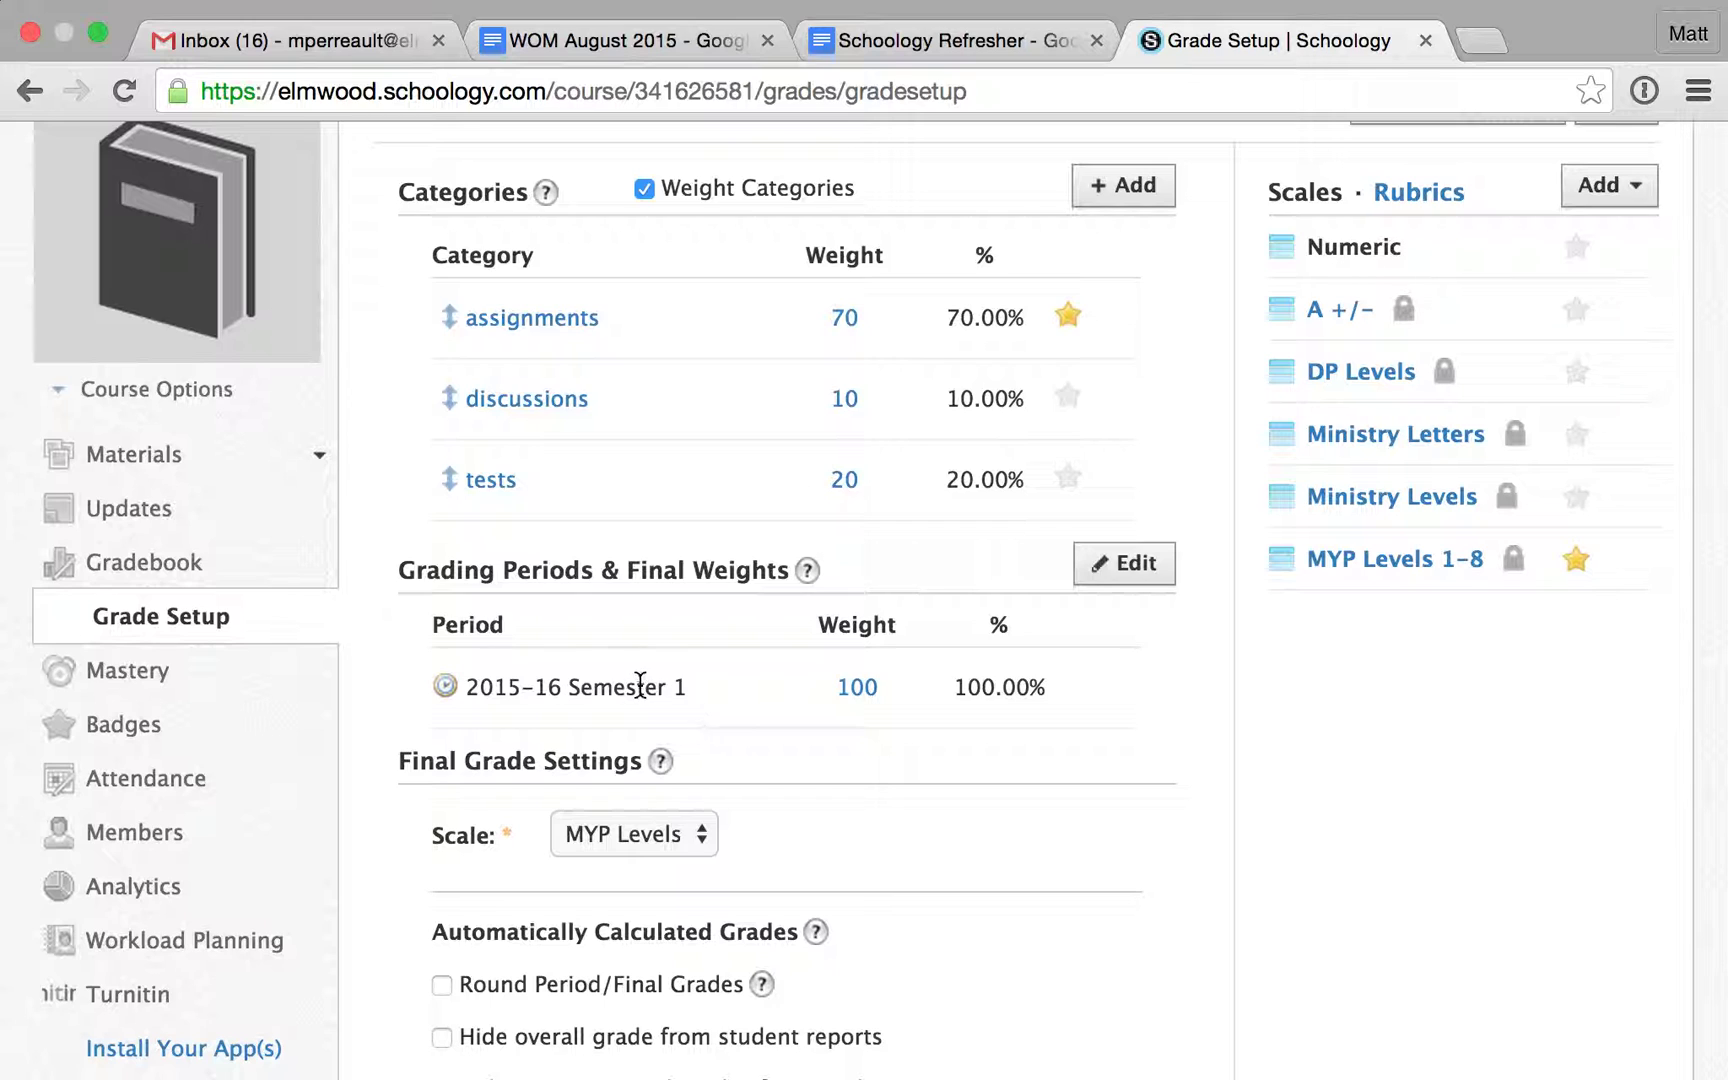
{"action": "scroll", "coordinate": [656, 686], "scroll_direction": "down", "scroll_amount": 2}
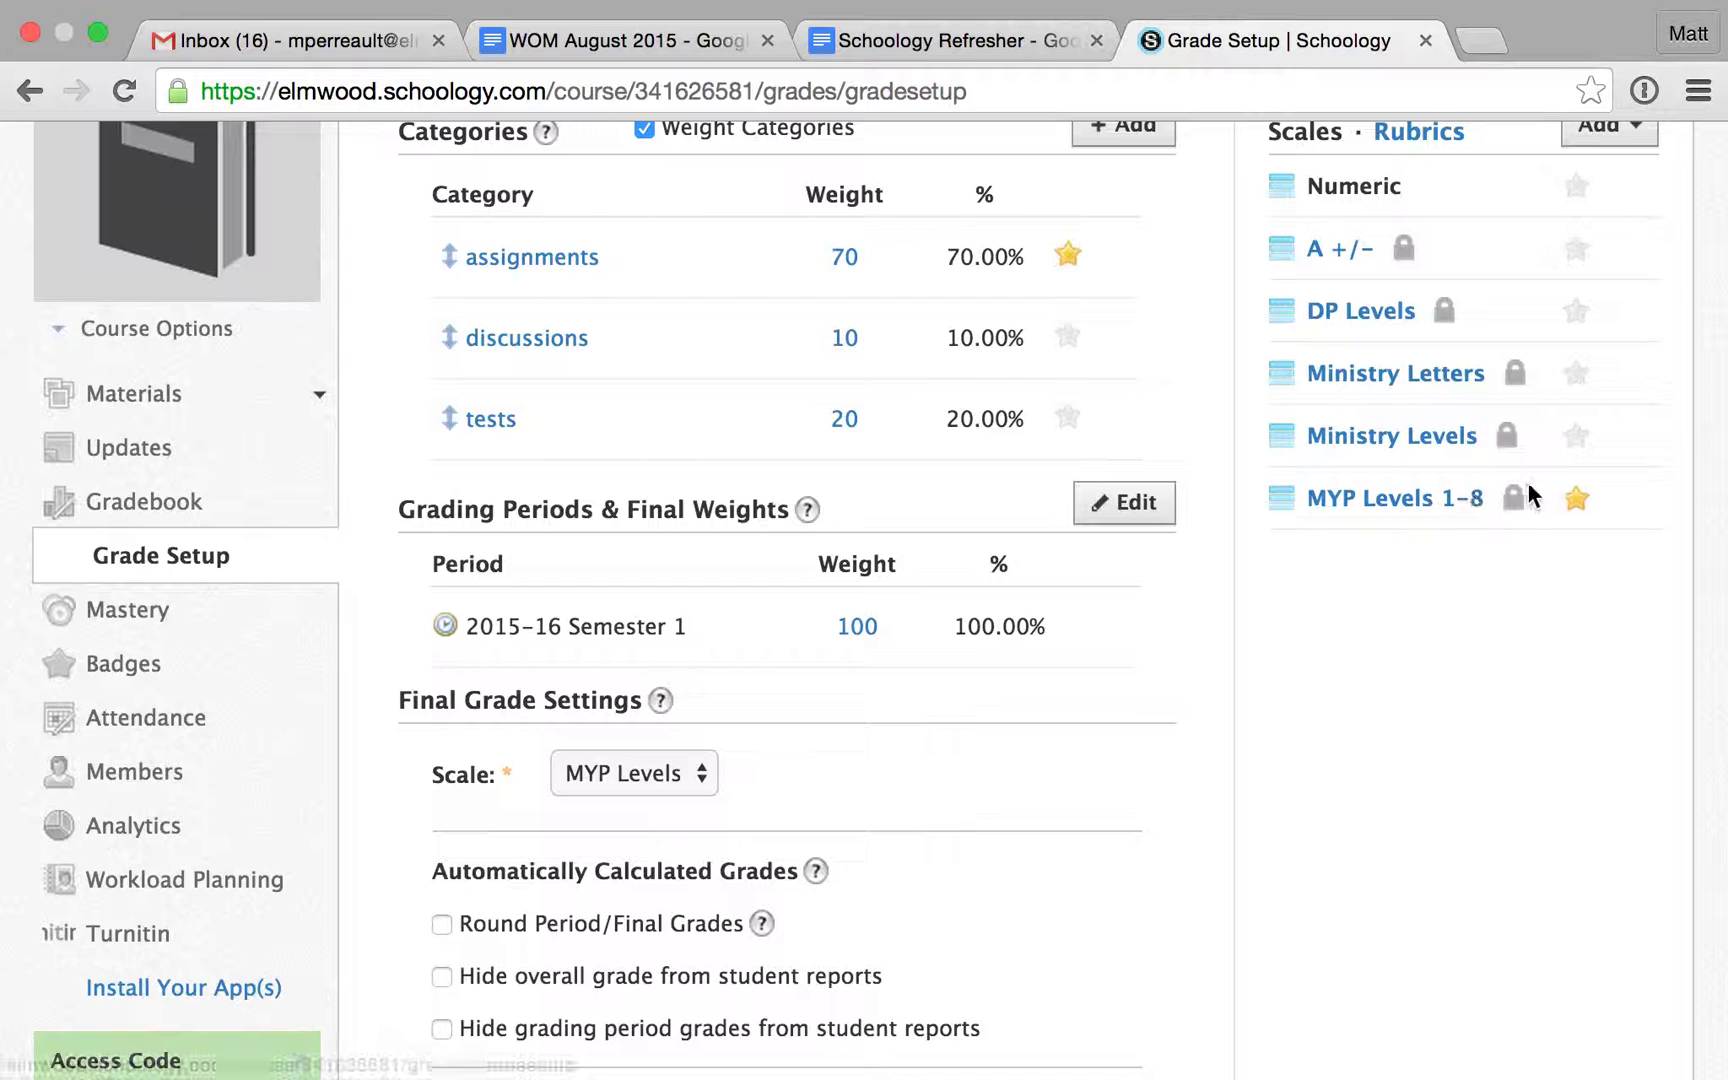
{"action": "scroll", "coordinate": [1520, 495], "scroll_direction": "up", "scroll_amount": 1}
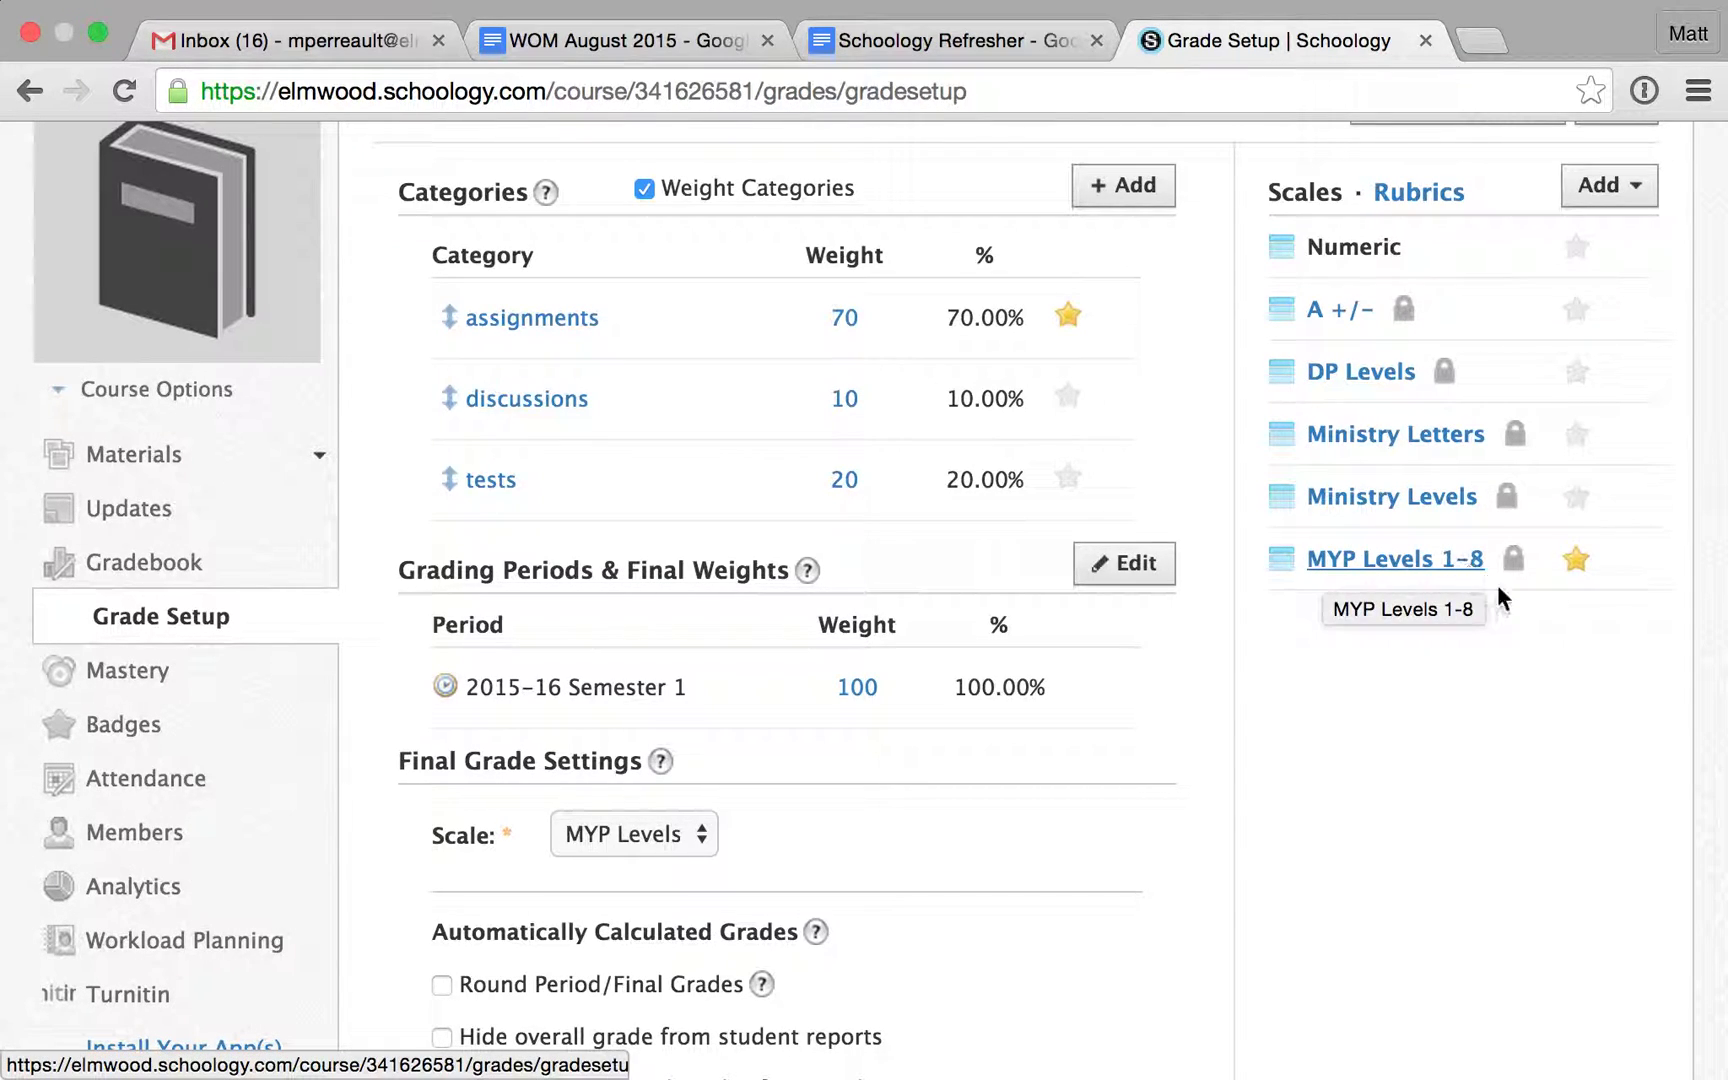
{"action": "scroll", "coordinate": [1645, 678], "scroll_direction": "up", "scroll_amount": 1}
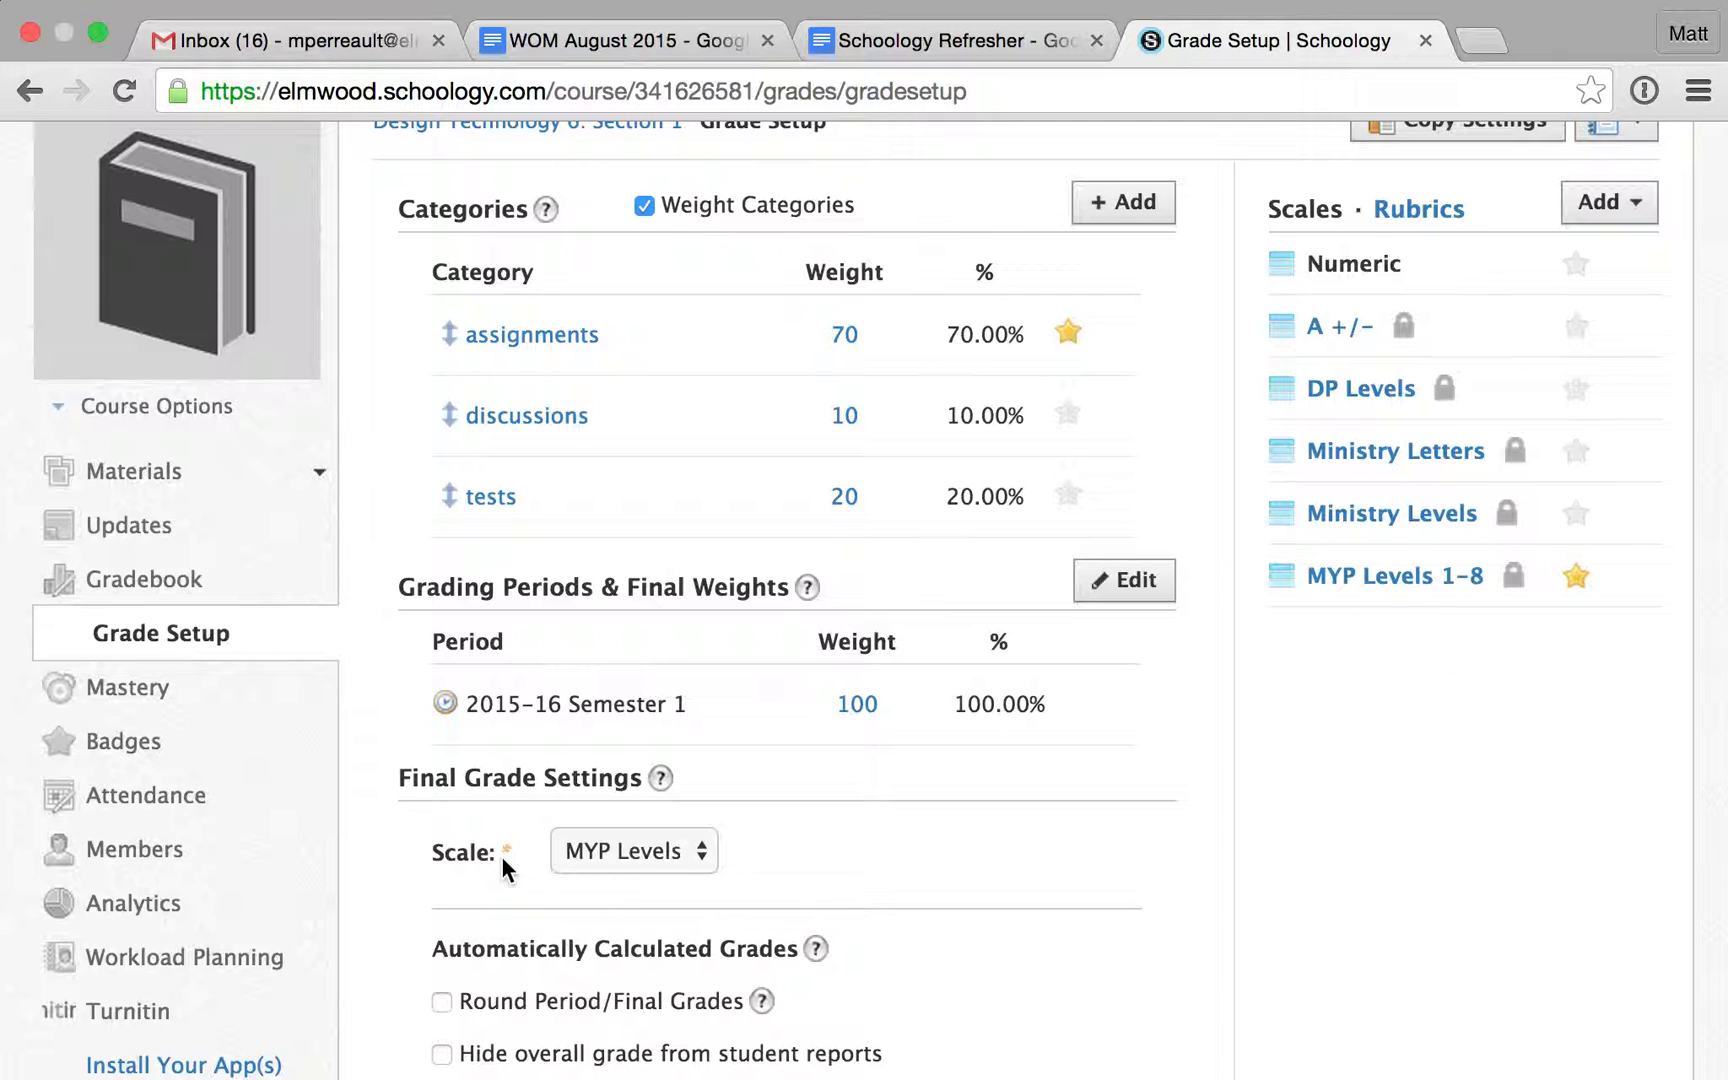
{"action": "left_click", "coordinate": [626, 855]}
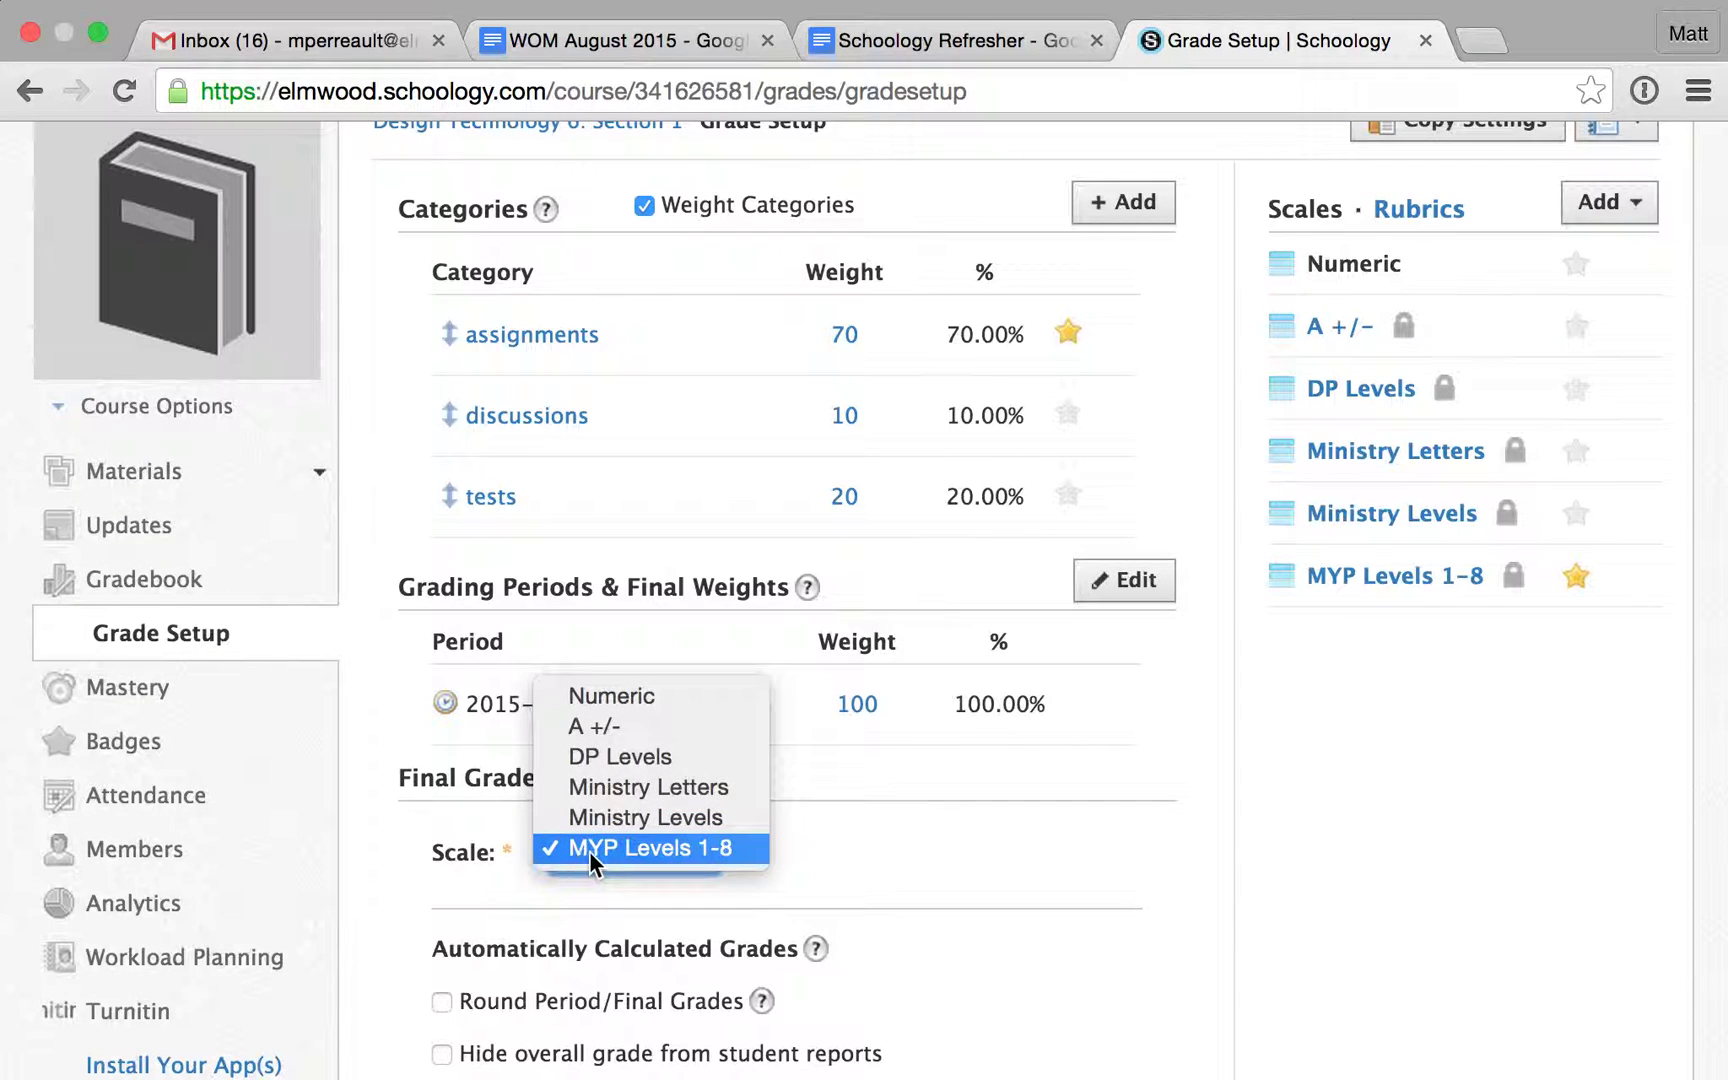
{"action": "left_click", "coordinate": [648, 850]}
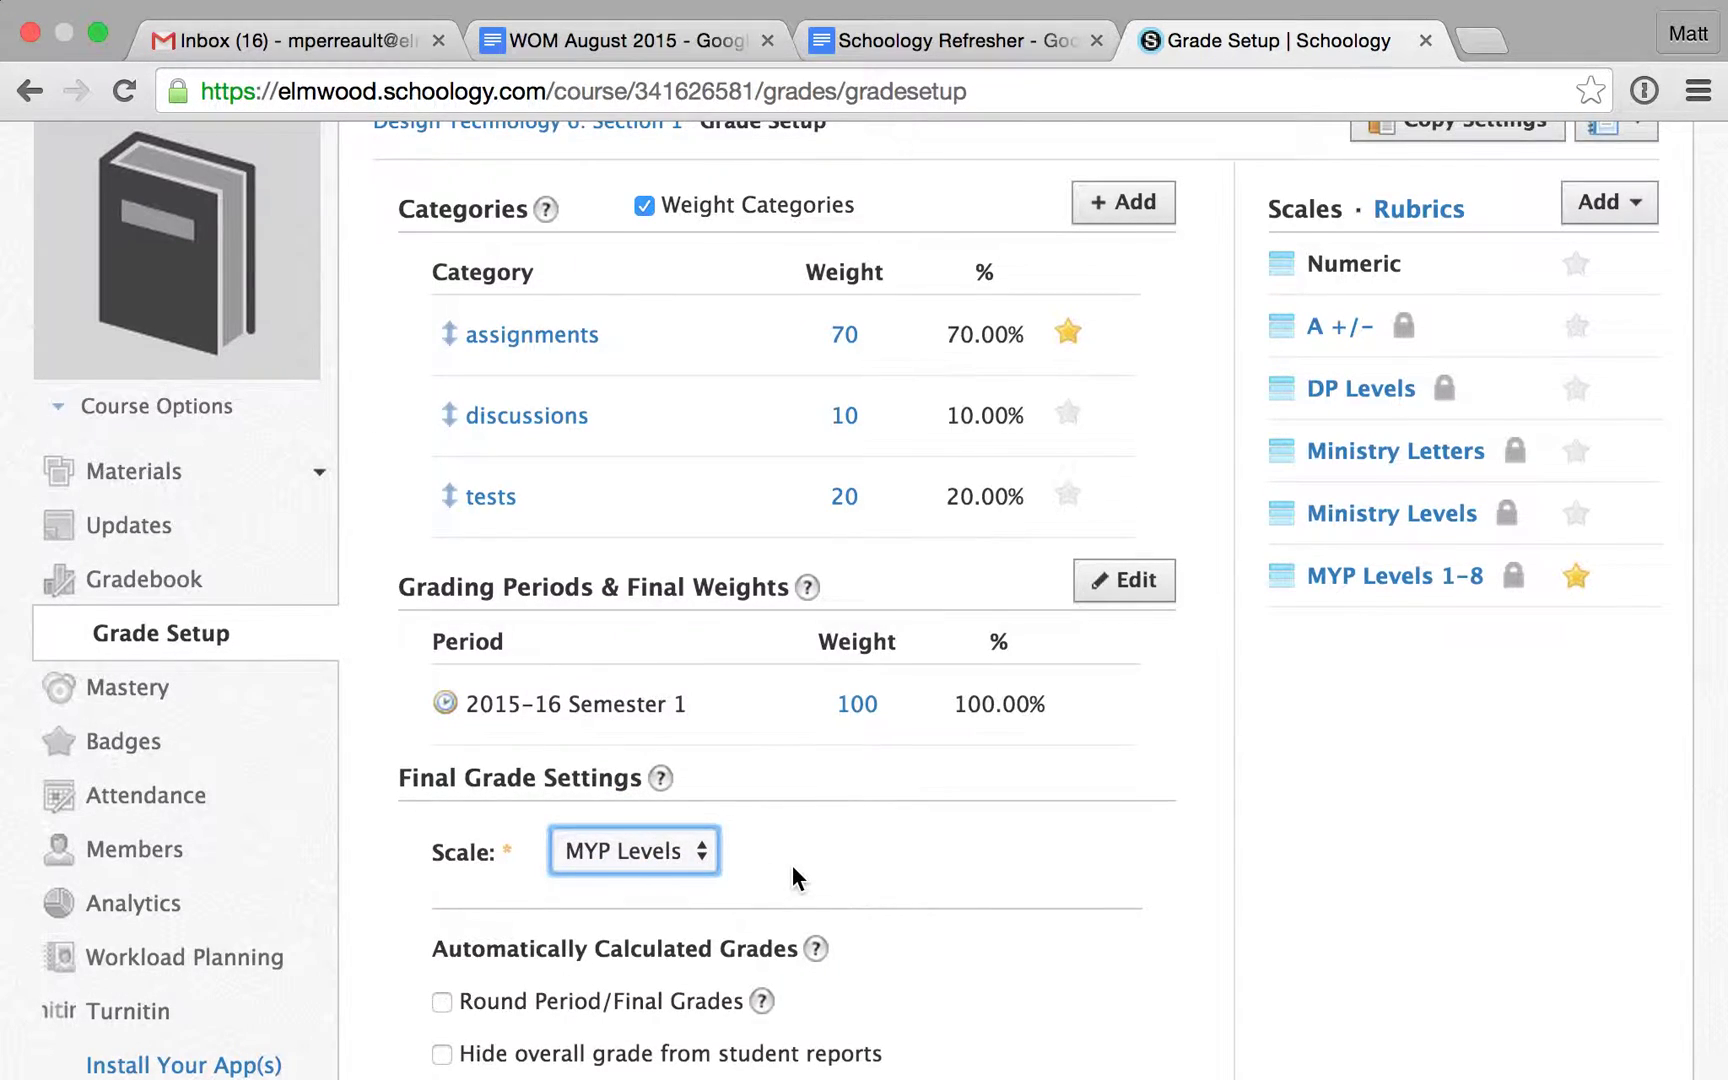
Enable rounding of period and final grades under the automatically calculated grades, and save the grade setup
{"action": "scroll", "coordinate": [792, 865], "scroll_direction": "down", "scroll_amount": 1}
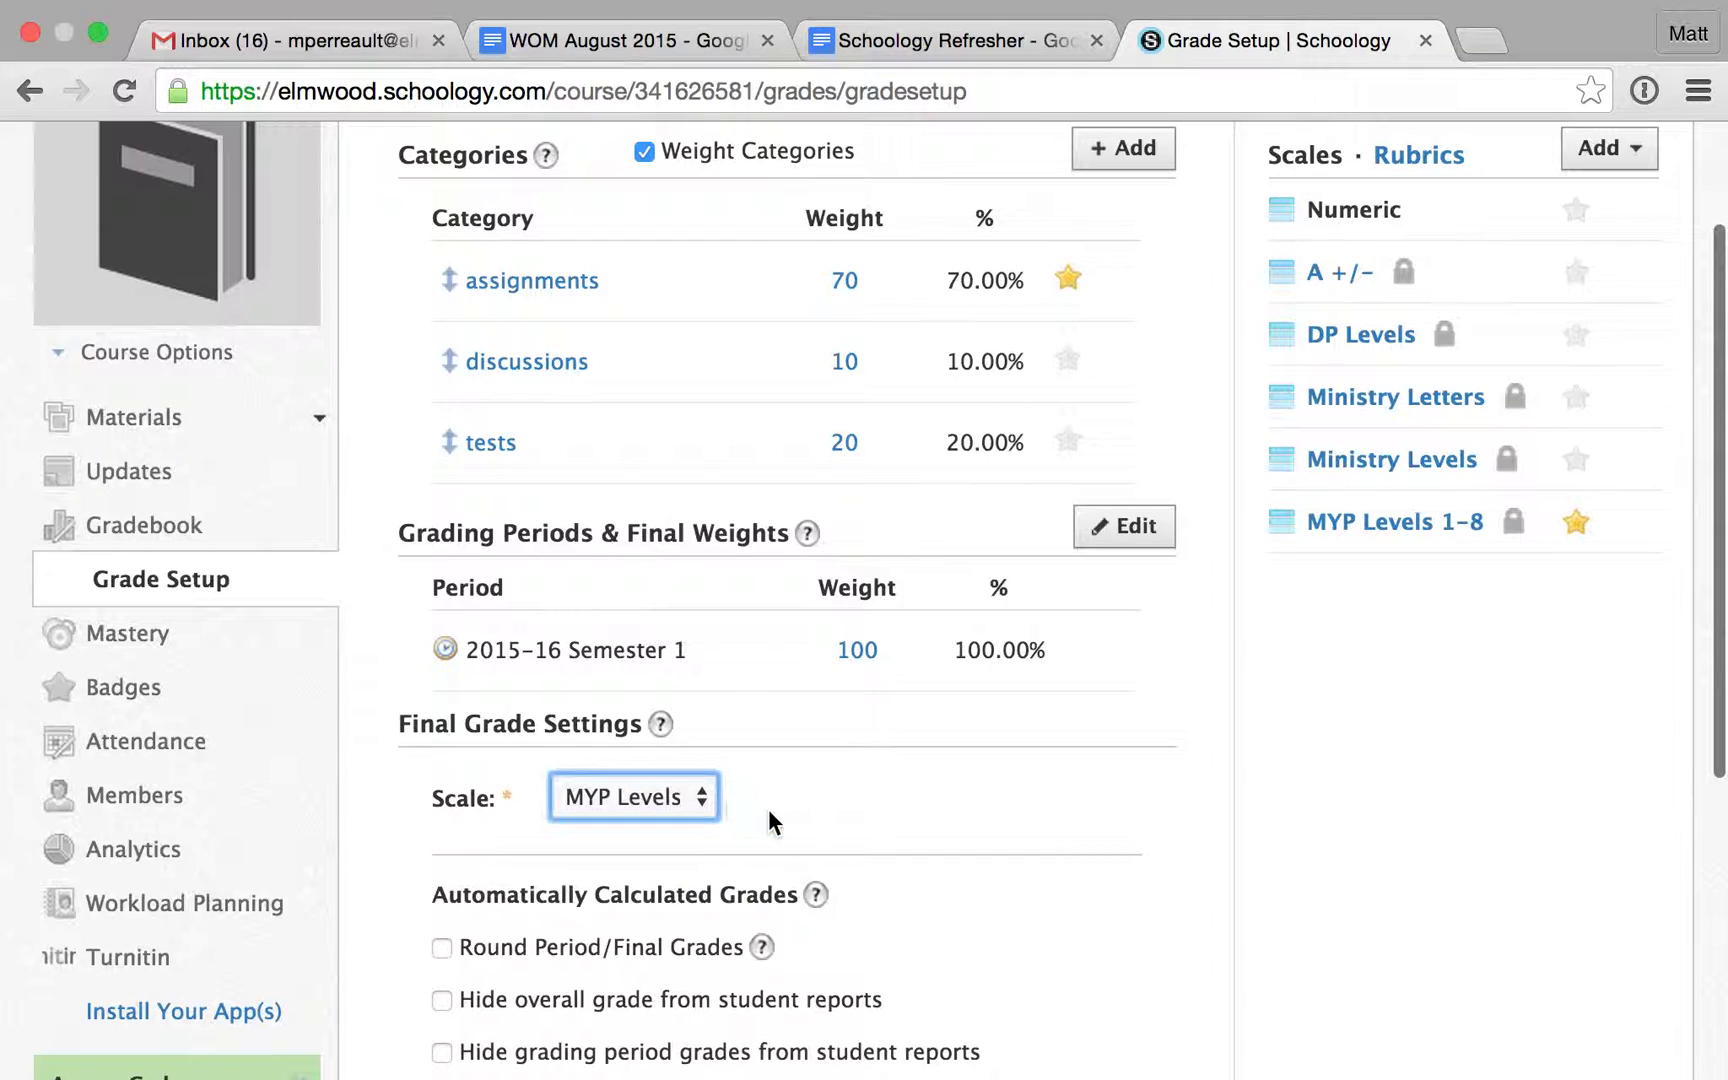
{"action": "scroll", "coordinate": [832, 782], "scroll_direction": "down", "scroll_amount": 1}
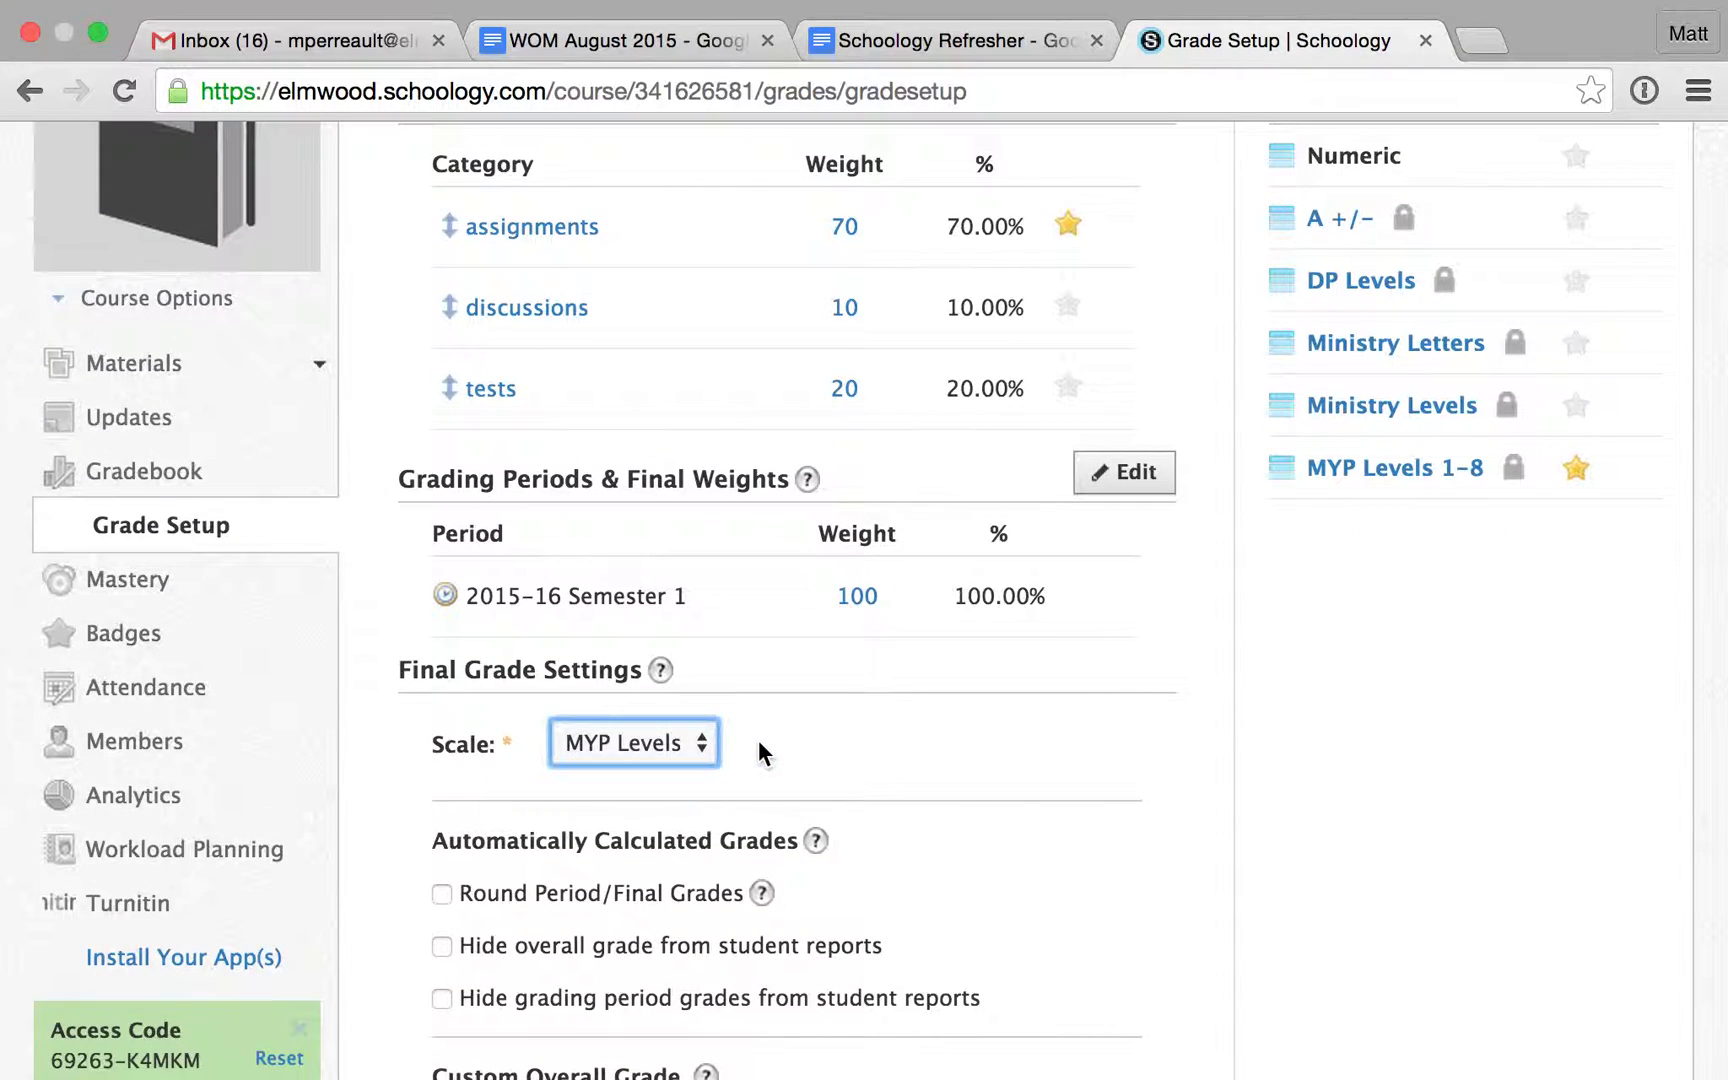
{"action": "scroll", "coordinate": [757, 743], "scroll_direction": "down", "scroll_amount": 1}
{"action": "left_click", "coordinate": [844, 679]}
{"action": "scroll", "coordinate": [873, 674], "scroll_direction": "down", "scroll_amount": 1}
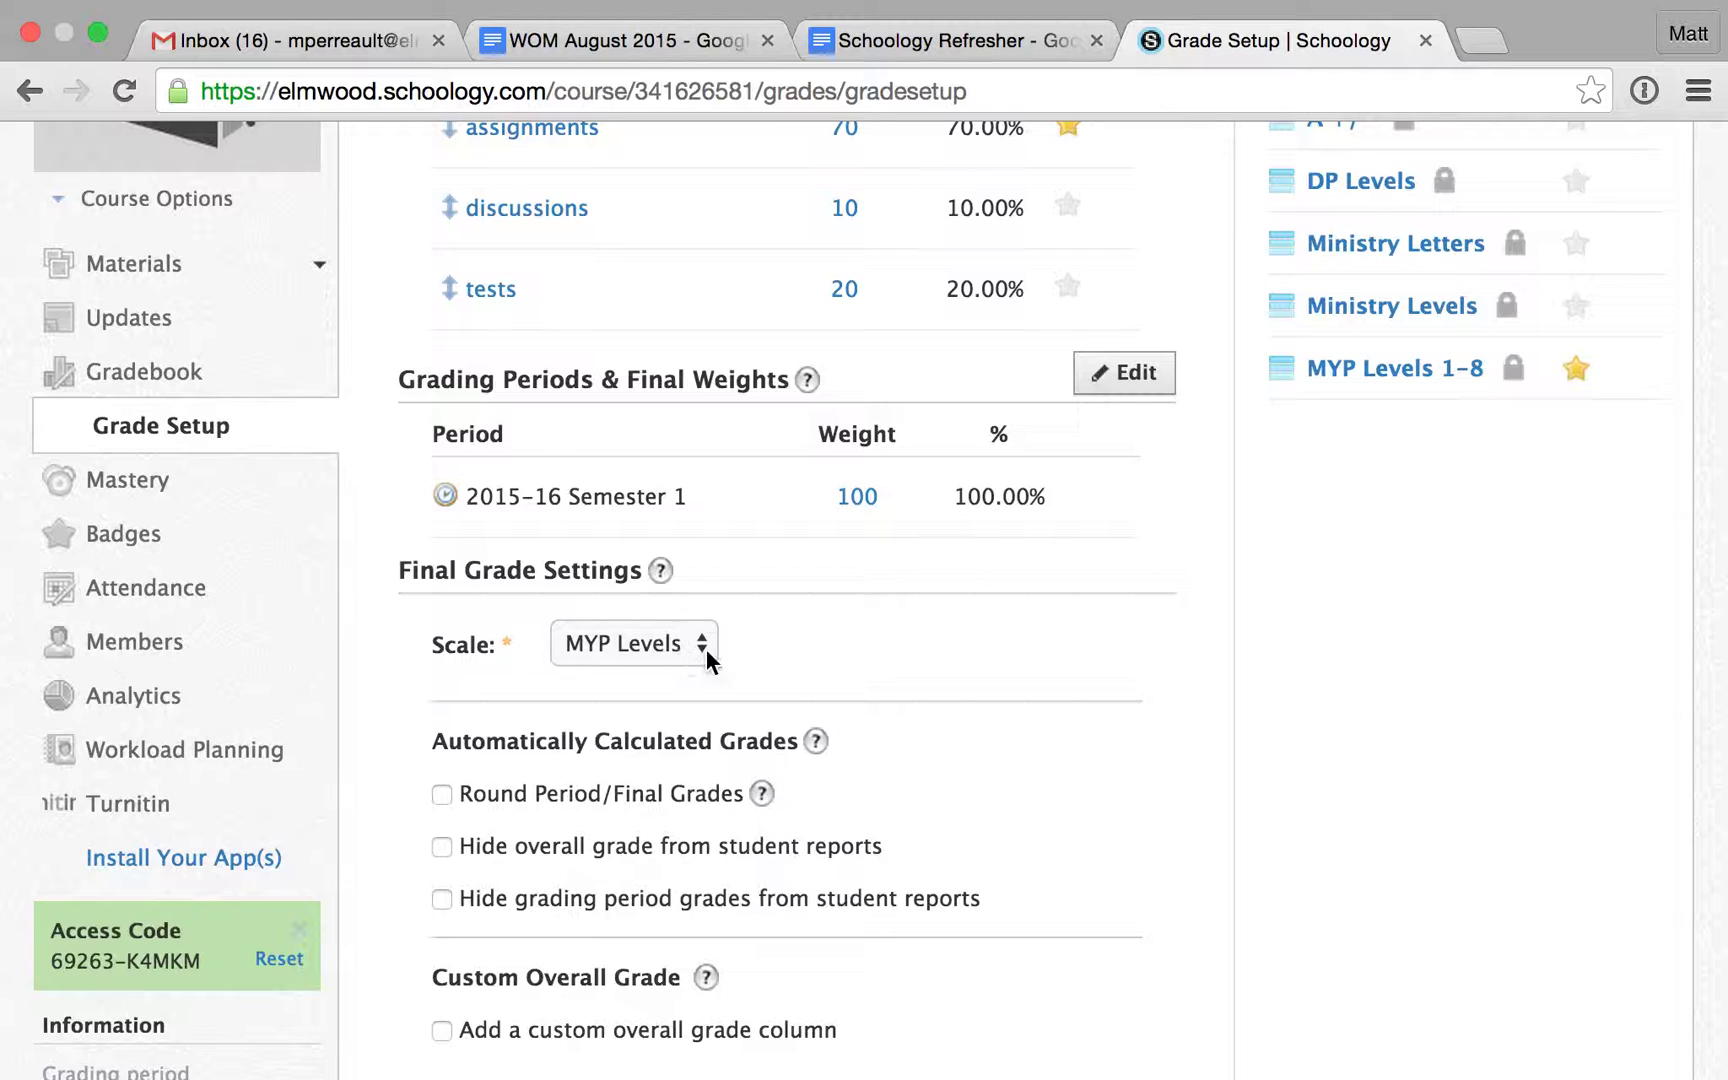
{"action": "scroll", "coordinate": [846, 678], "scroll_direction": "down", "scroll_amount": 1}
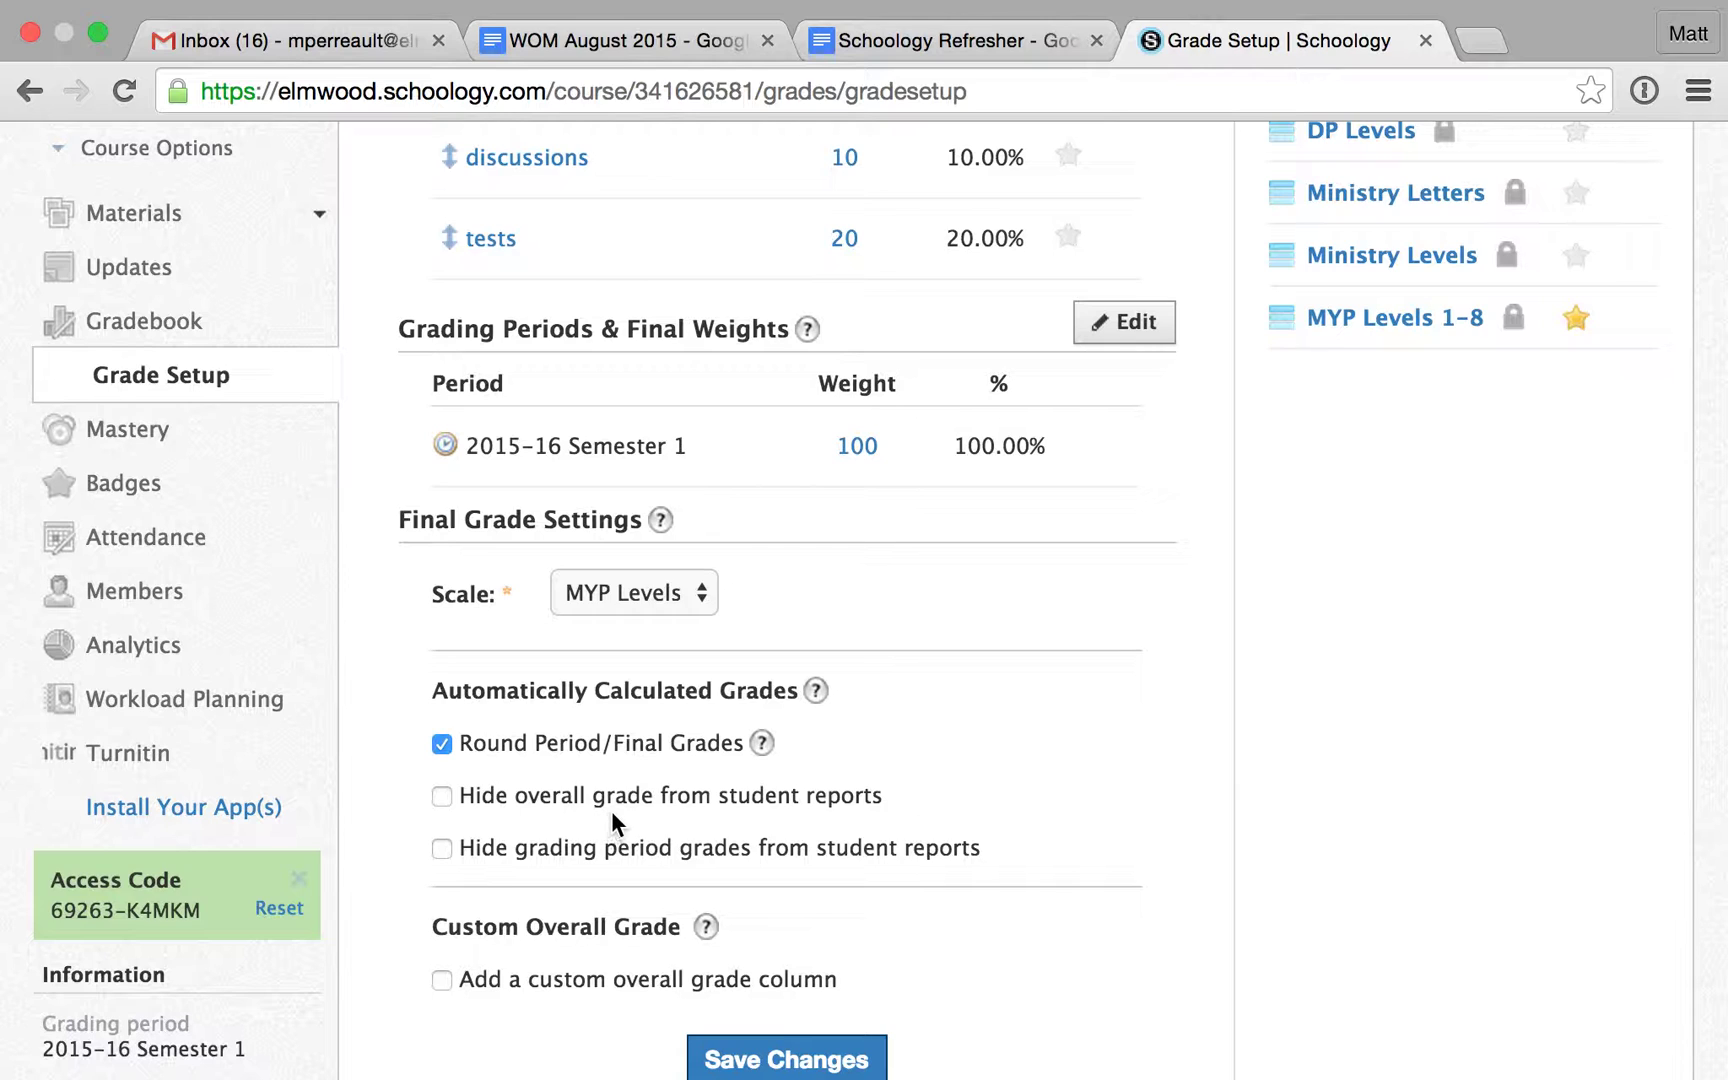
{"action": "scroll", "coordinate": [612, 822], "scroll_direction": "down", "scroll_amount": 2}
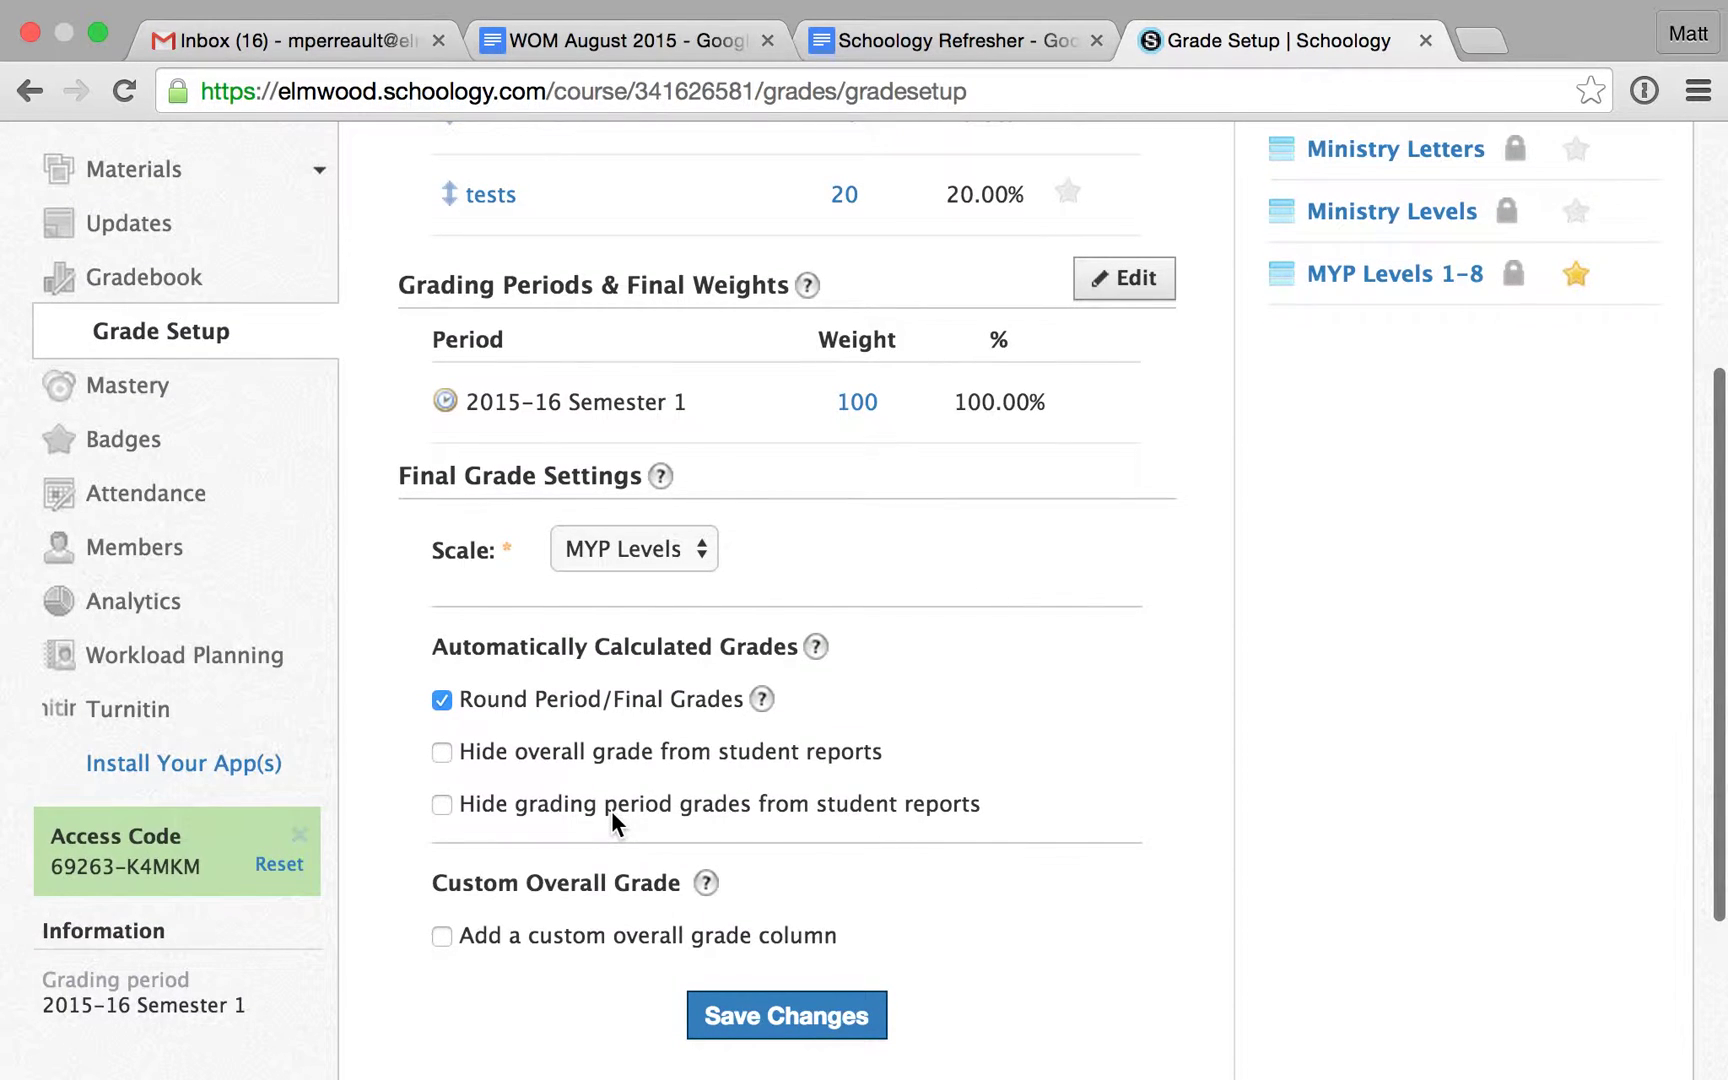
{"action": "scroll", "coordinate": [612, 818], "scroll_direction": "down", "scroll_amount": 1}
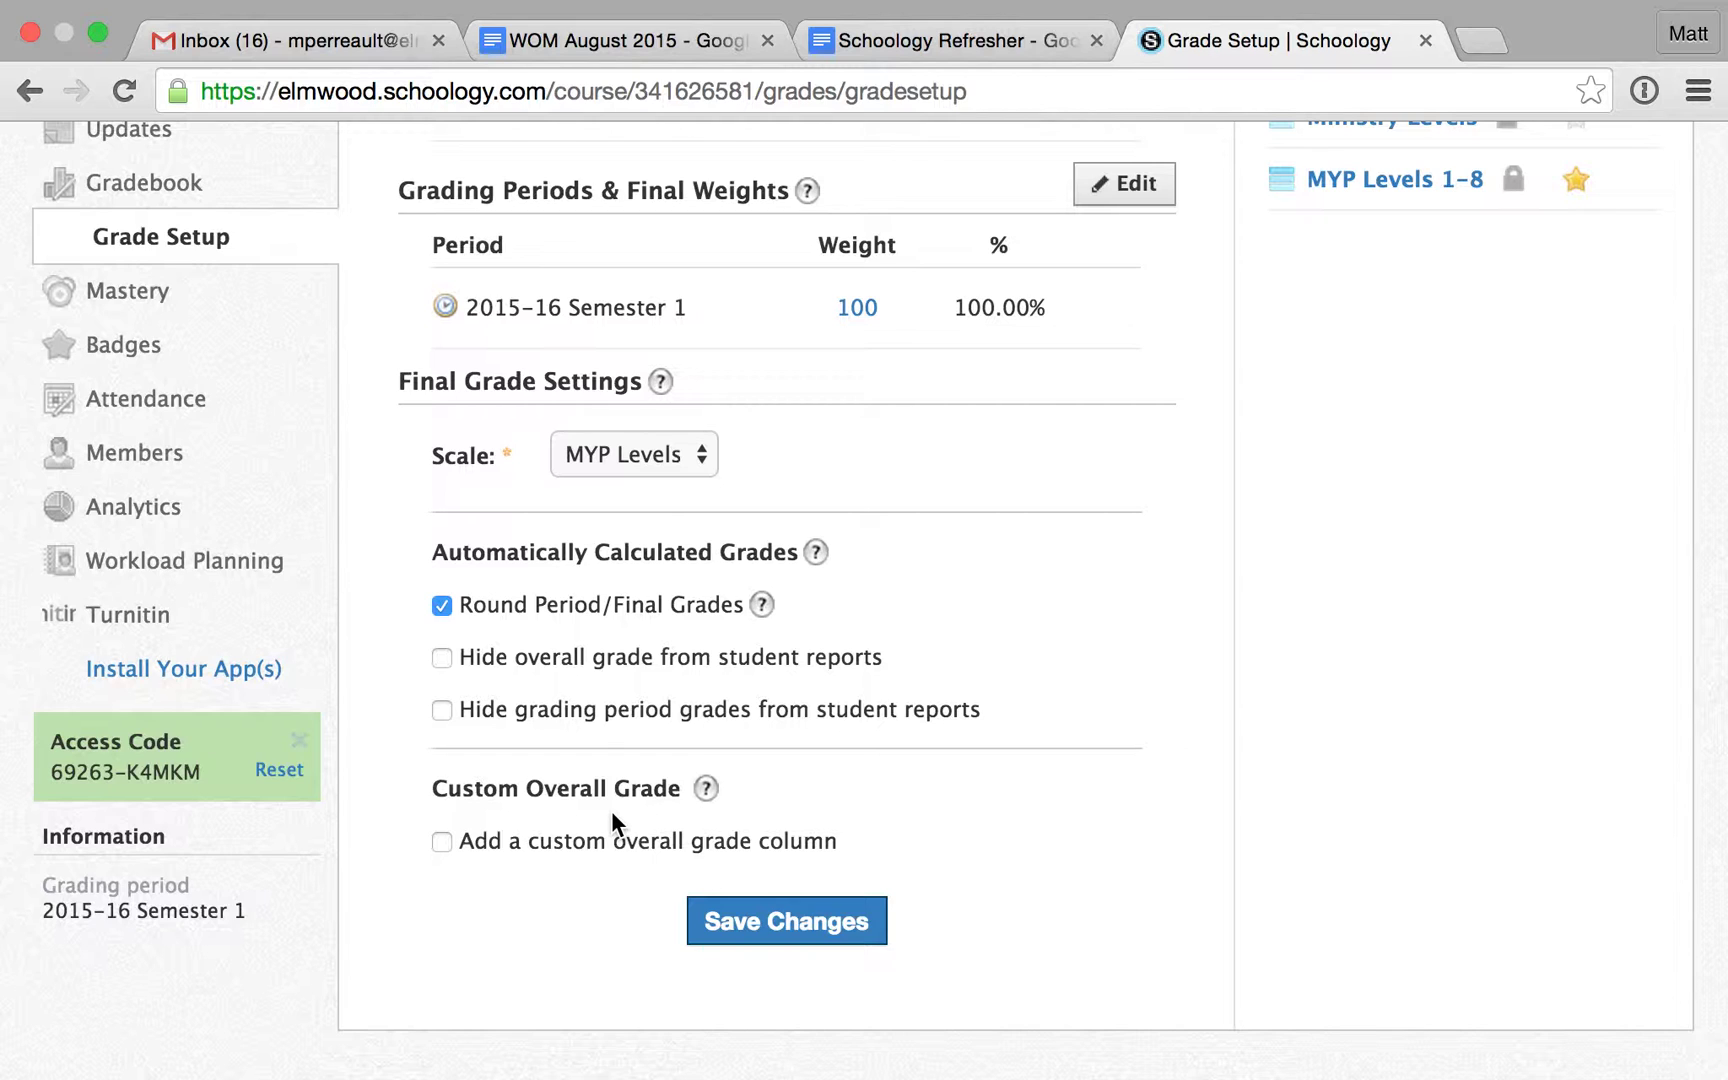
{"action": "scroll", "coordinate": [612, 816], "scroll_direction": "up", "scroll_amount": 1}
{"action": "left_click", "coordinate": [811, 986]}
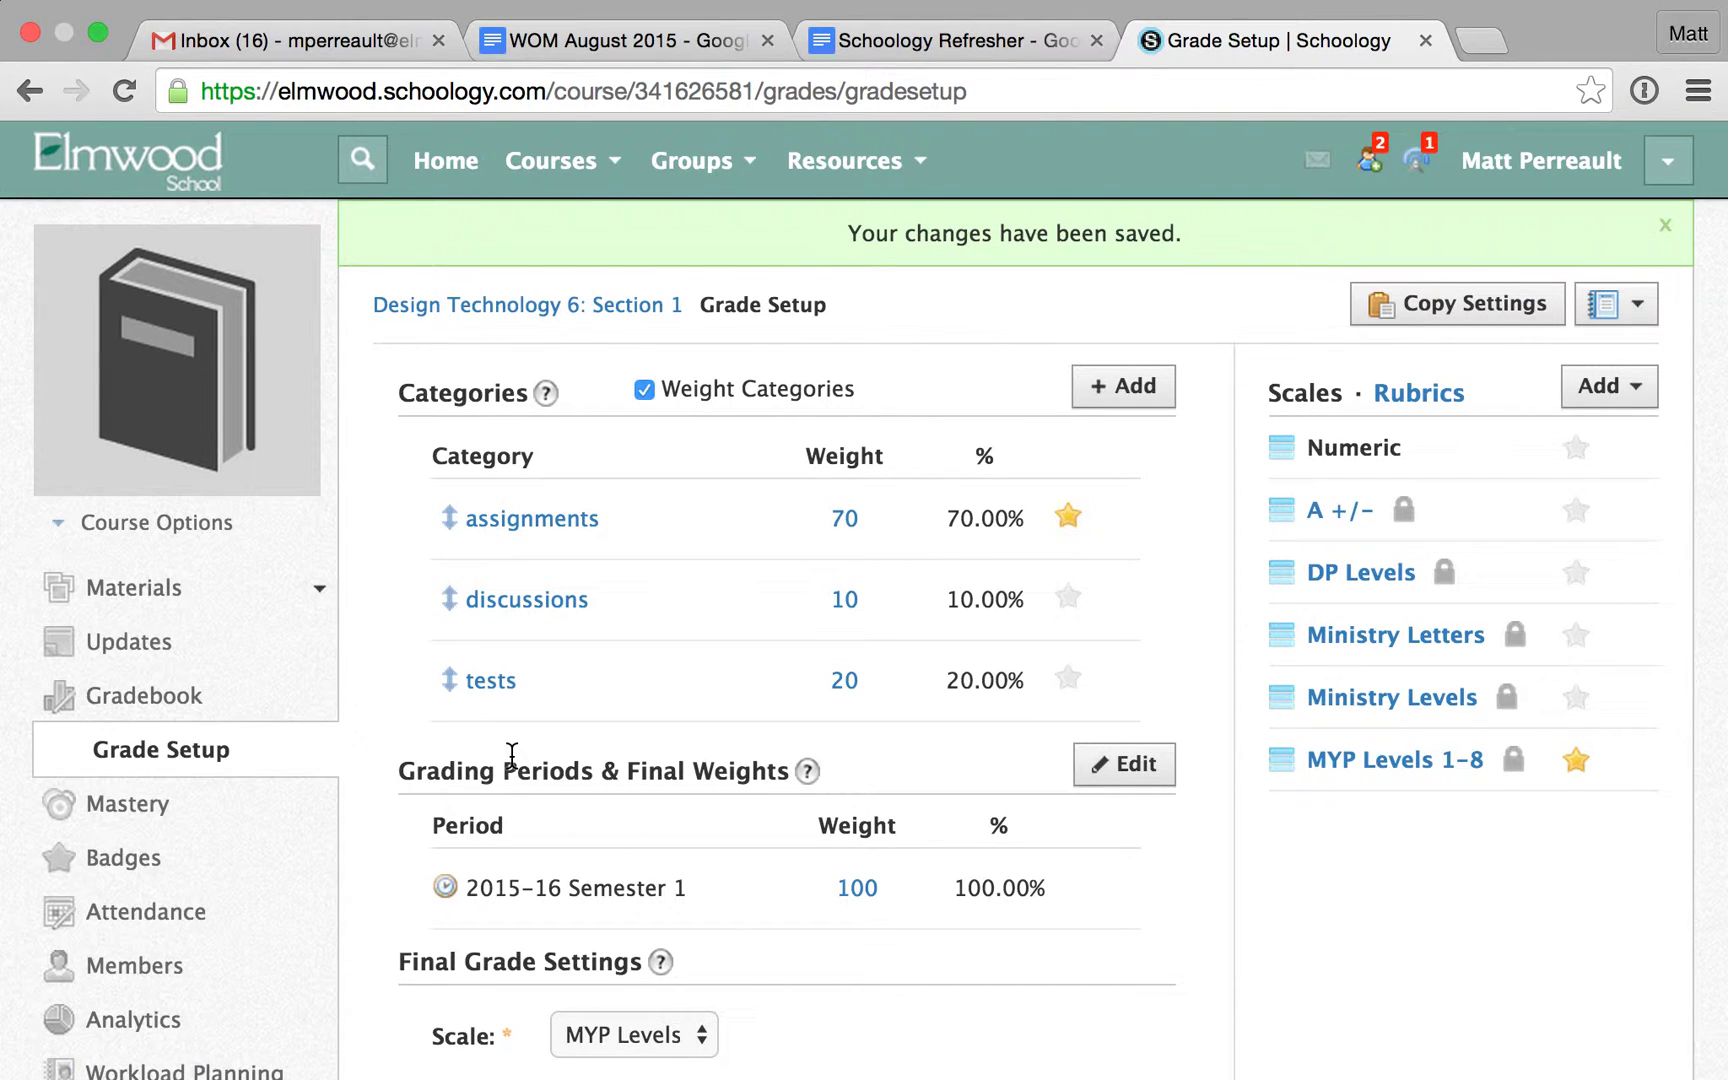
{"action": "scroll", "coordinate": [525, 733], "scroll_direction": "down", "scroll_amount": 5}
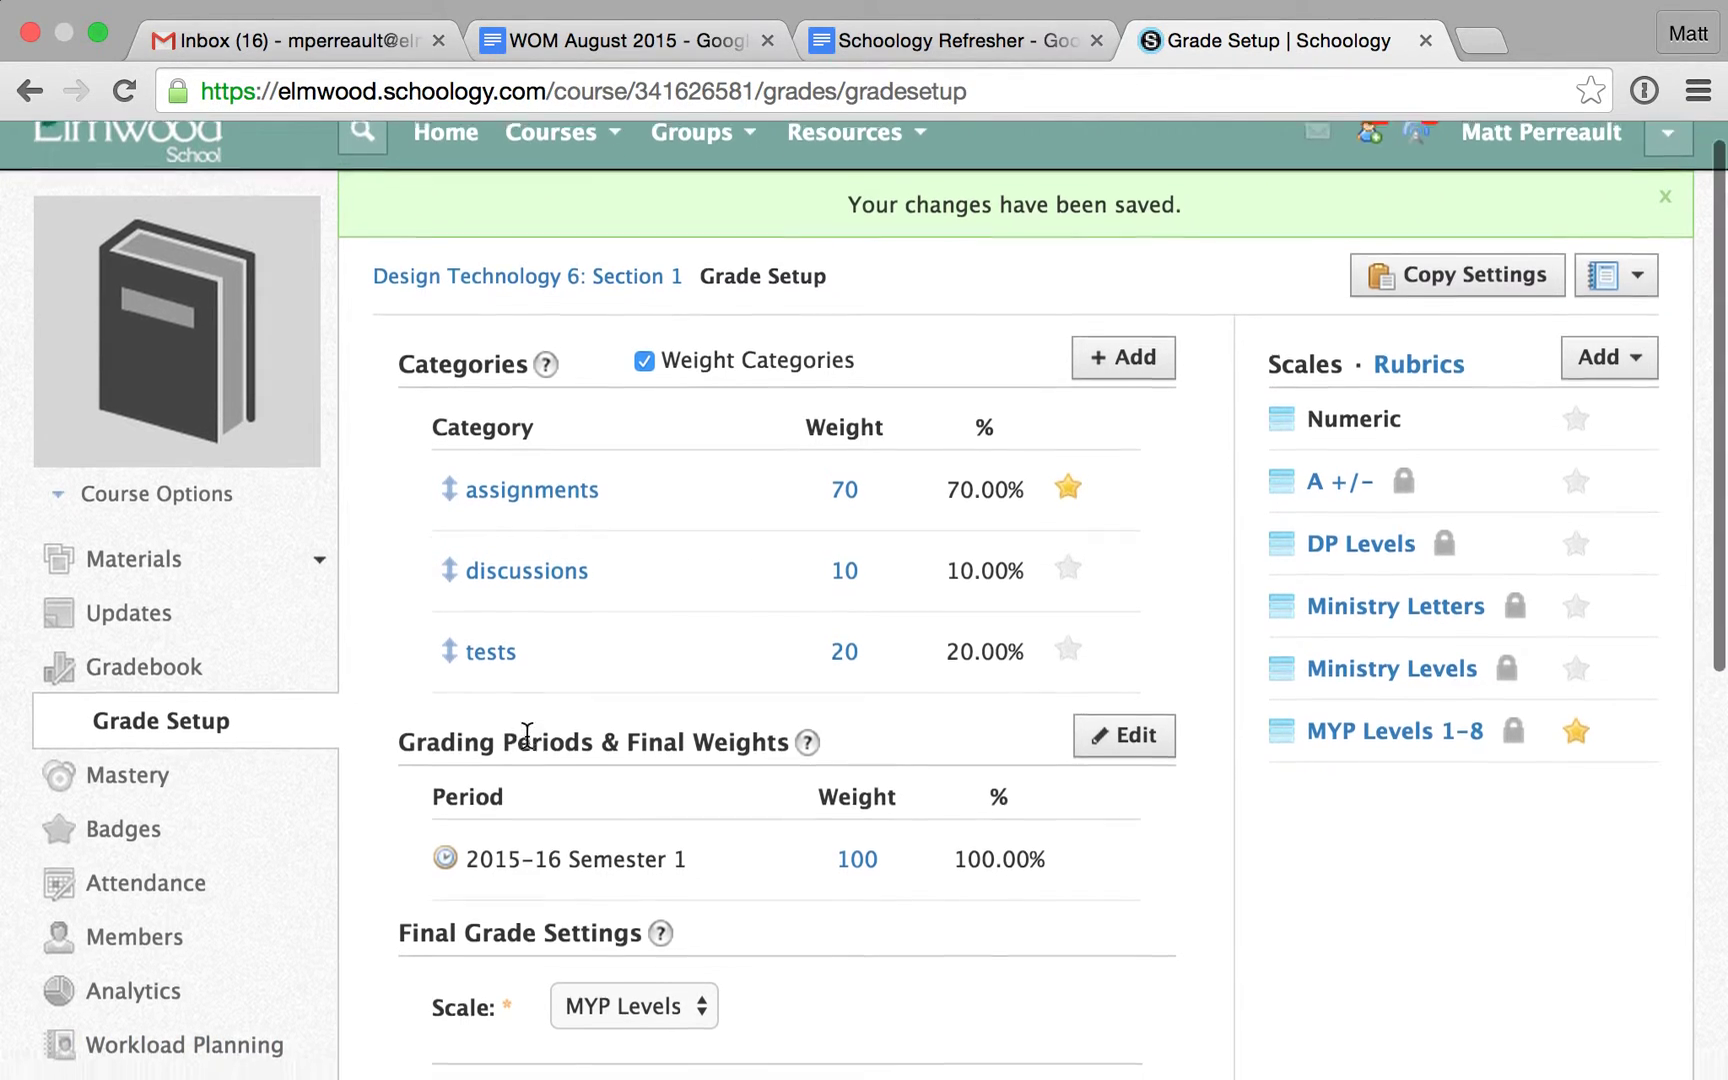
{"action": "scroll", "coordinate": [527, 740], "scroll_direction": "down", "scroll_amount": 3}
{"action": "scroll", "coordinate": [528, 744], "scroll_direction": "up", "scroll_amount": 10}
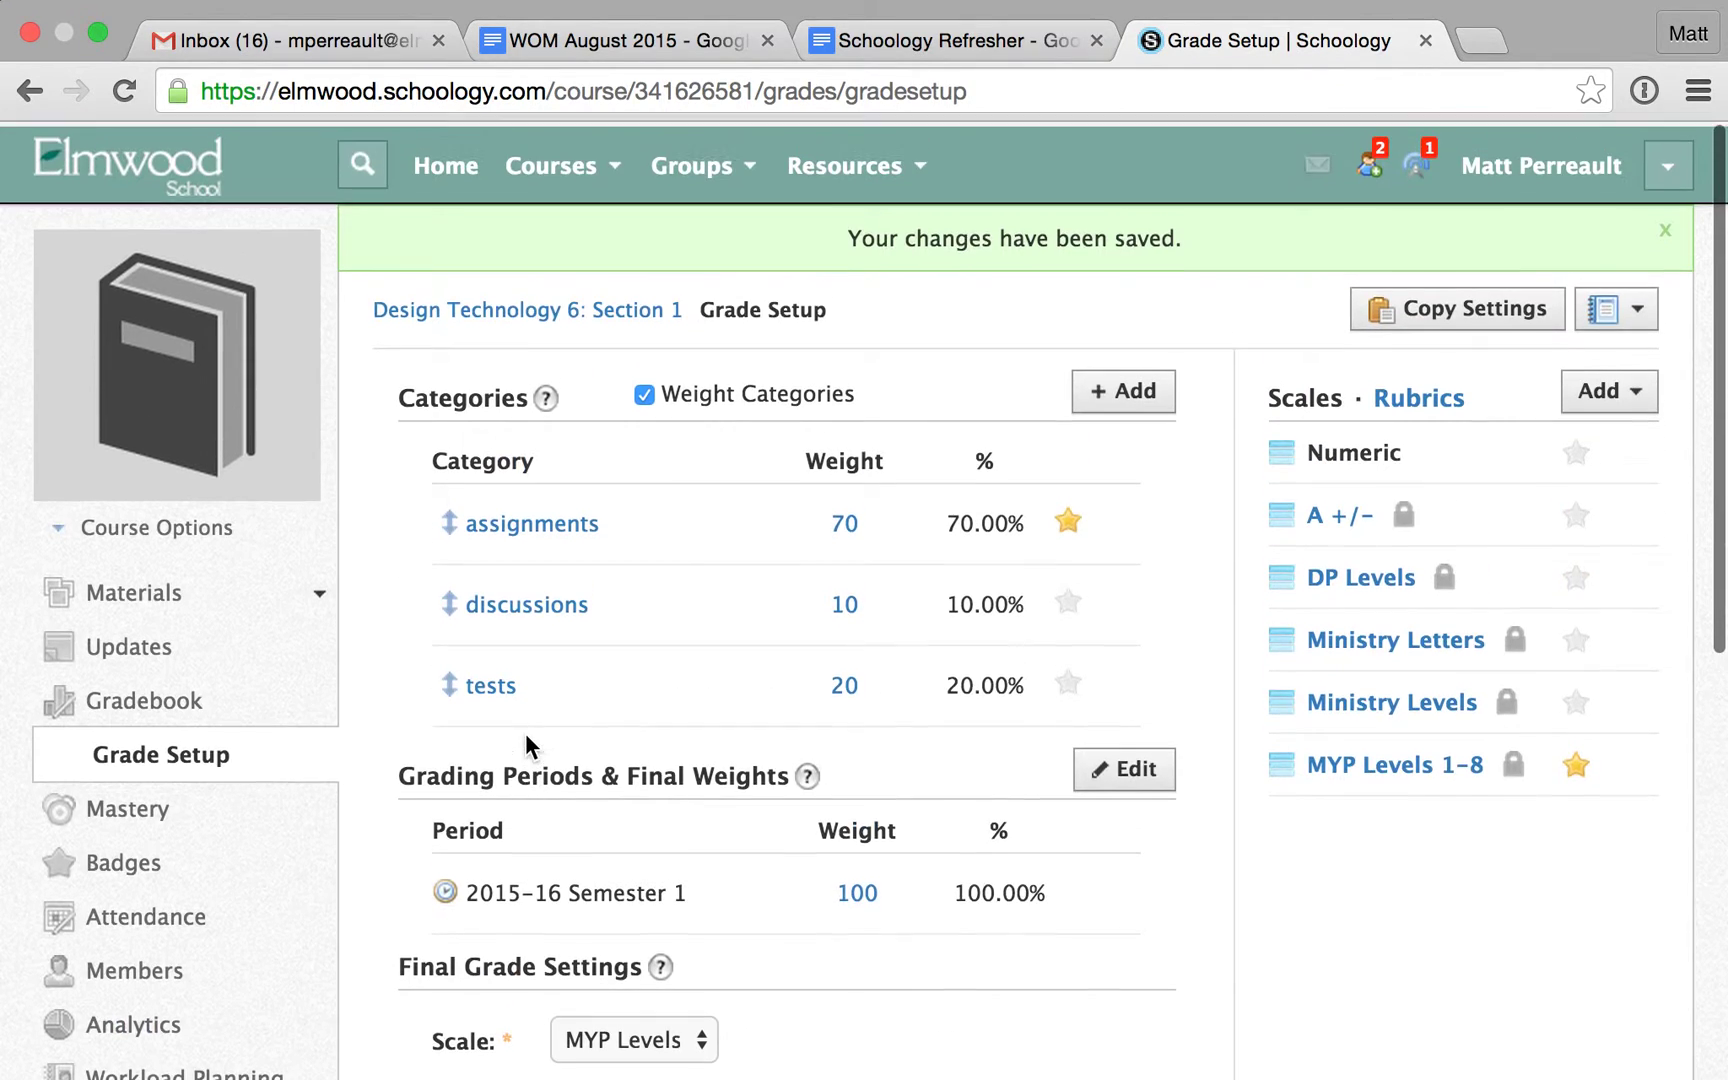